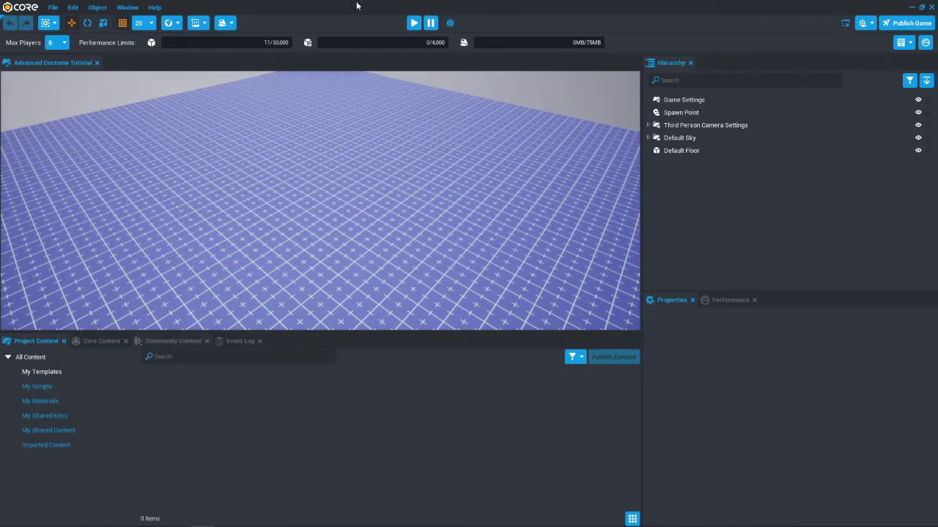
# Search the community content for "costume" and import StarHopper Costume into the project.
pyautogui.click(414, 23)
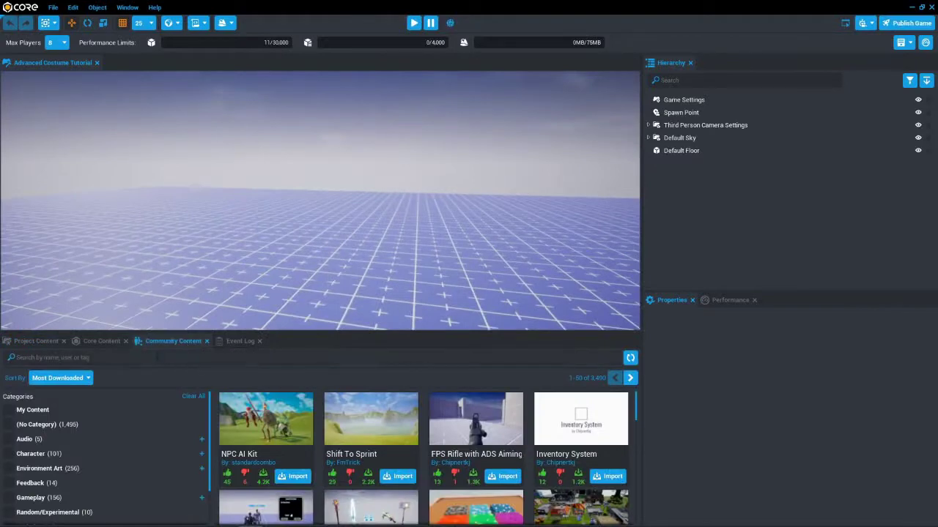
pyautogui.click(156, 357)
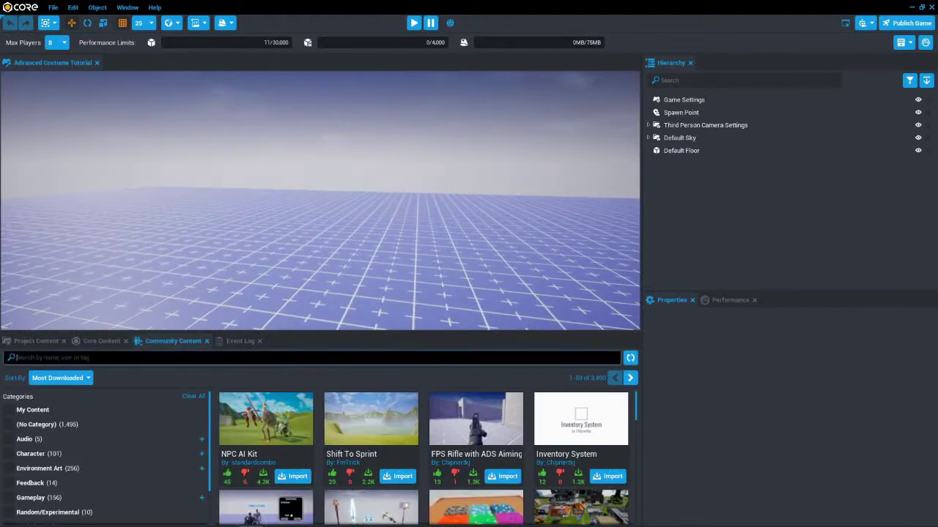
pyautogui.write('costume')
pyautogui.press('Return')
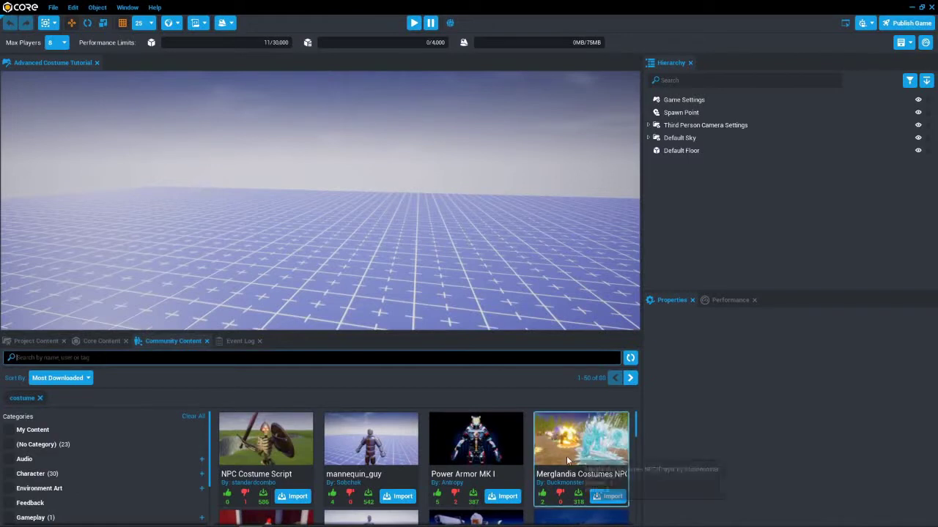
pyautogui.scroll(-2, 526, 479)
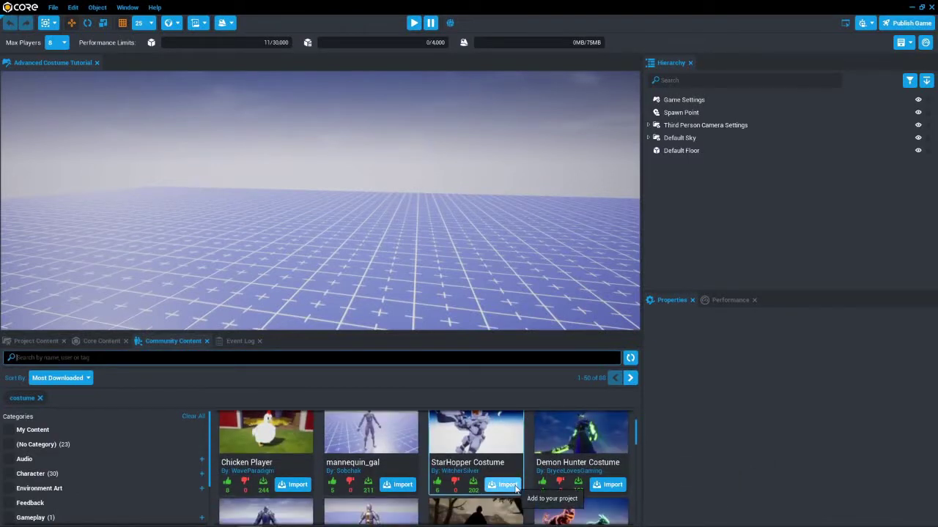
pyautogui.click(515, 485)
pyautogui.click(406, 288)
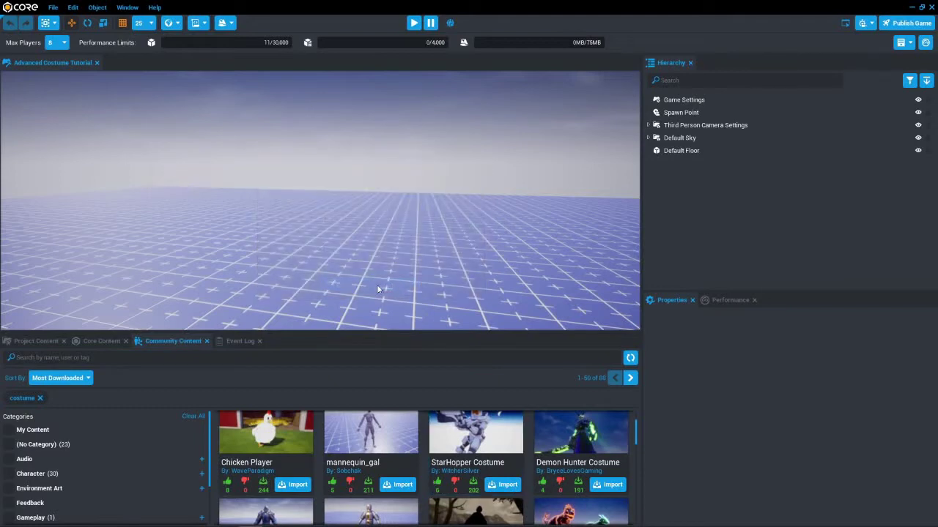
# Place the imported StarHopper Costume template in the scene at X -25, Y -450, Z 0.
pyautogui.doubleClick(282, 386)
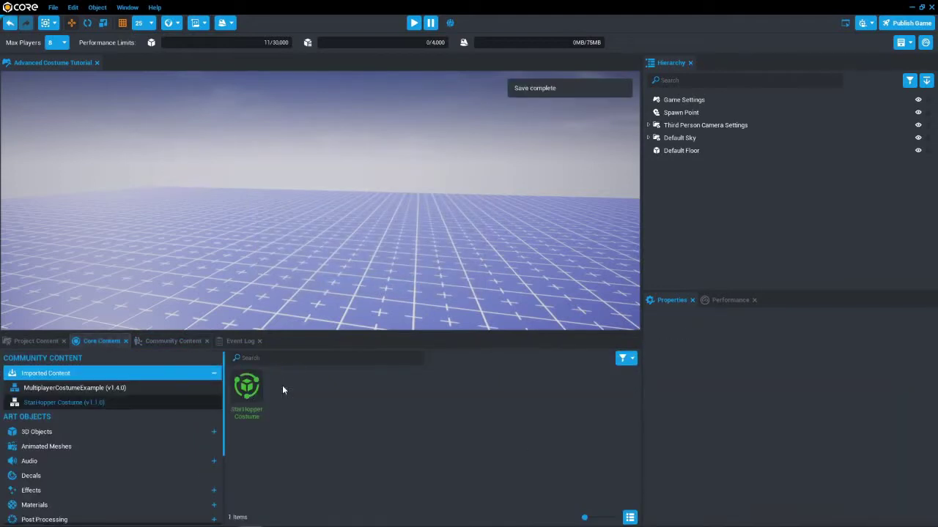
pyautogui.moveTo(254, 390); pyautogui.dragTo(348, 285)
pyautogui.moveTo(402, 206); pyautogui.dragTo(395, 205, button='right')
pyautogui.click(352, 167)
pyautogui.click(674, 164)
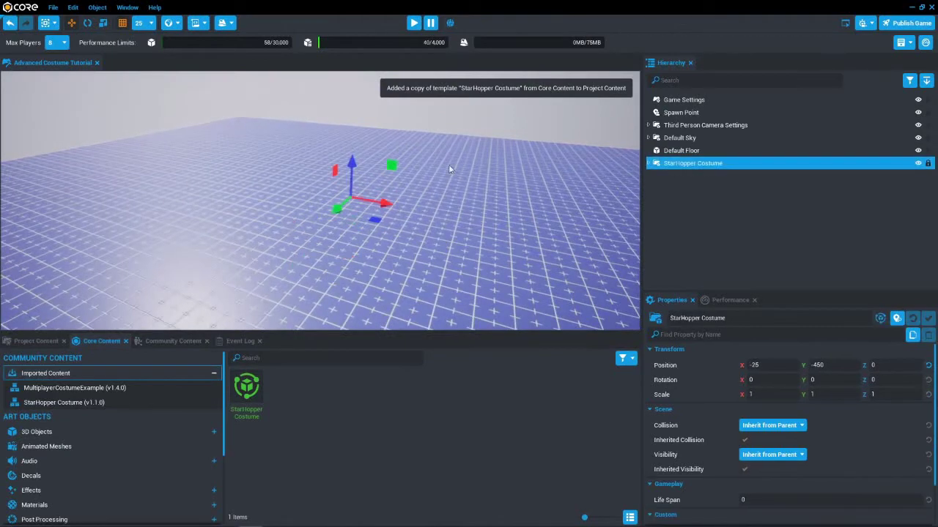
# Raise the StarHopper Costume above the floor to a Z position of 300.
pyautogui.moveTo(351, 172); pyautogui.dragTo(352, 95)
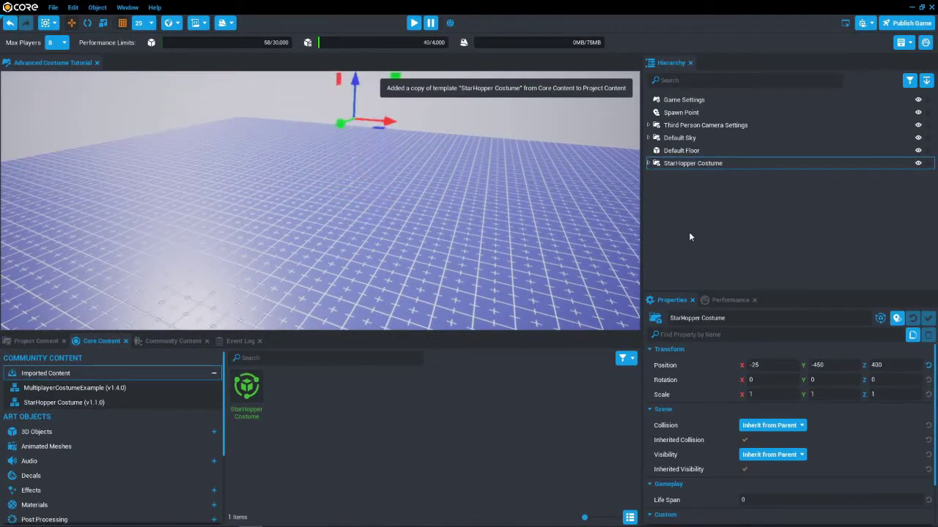
pyautogui.doubleClick(714, 165)
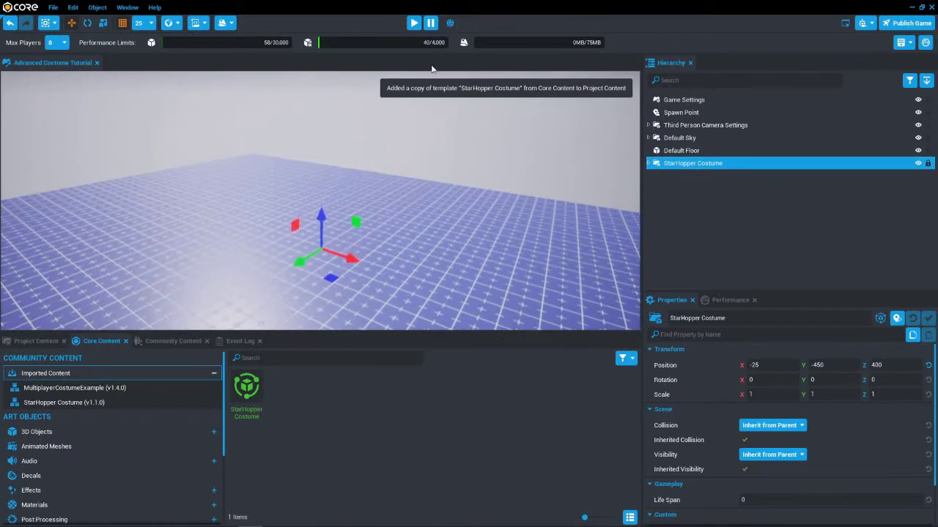
pyautogui.moveTo(313, 226); pyautogui.dragTo(311, 332)
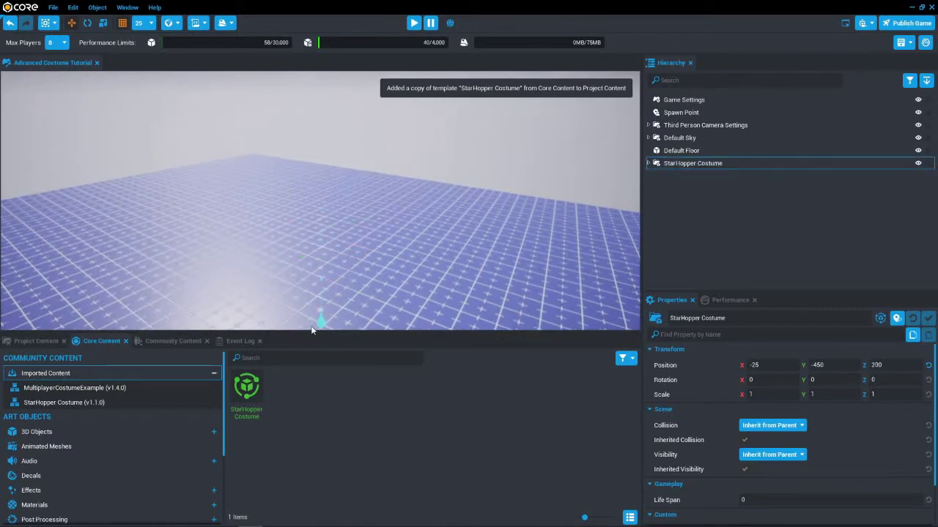
# Try wearing and removing the StarHopper costume in a game preview, and delete the costume object from the scene.
pyautogui.click(415, 24)
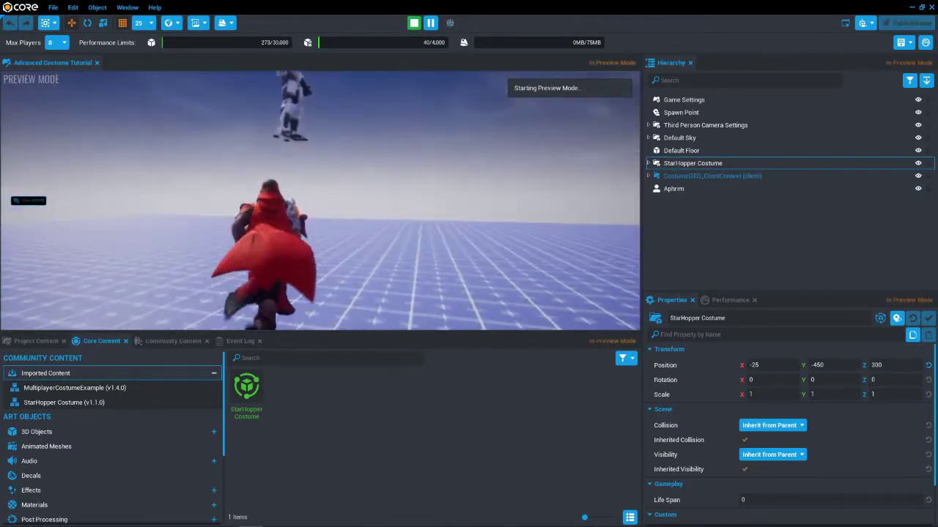
pyautogui.press('w')
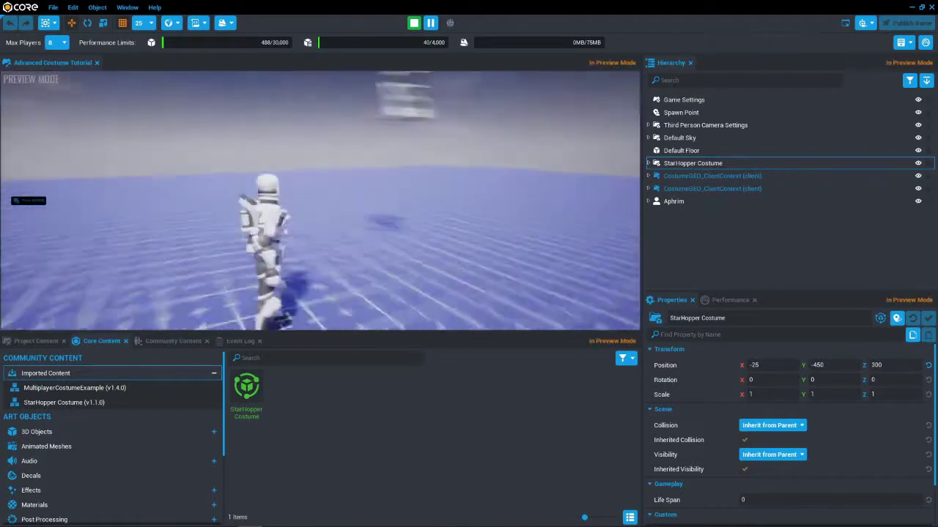
pyautogui.press('w')
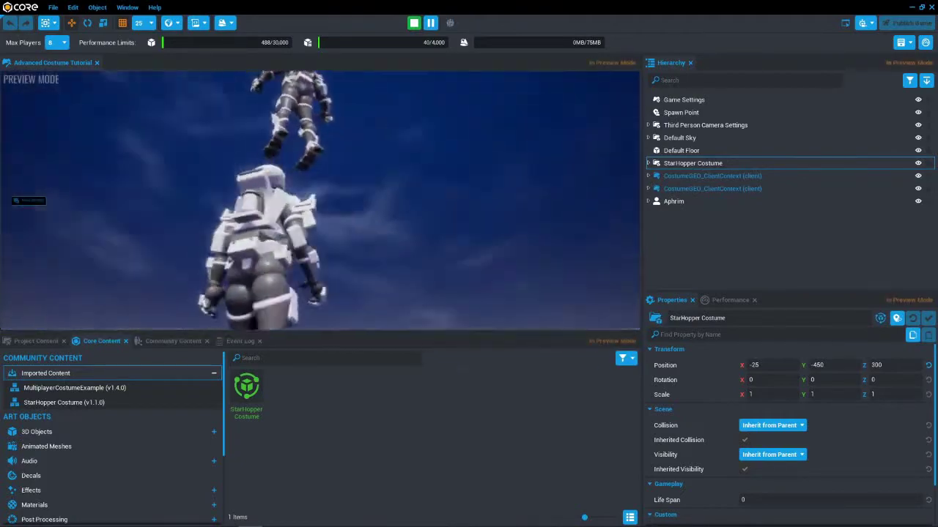
pyautogui.press('space')
pyautogui.press('f')
pyautogui.press('w')
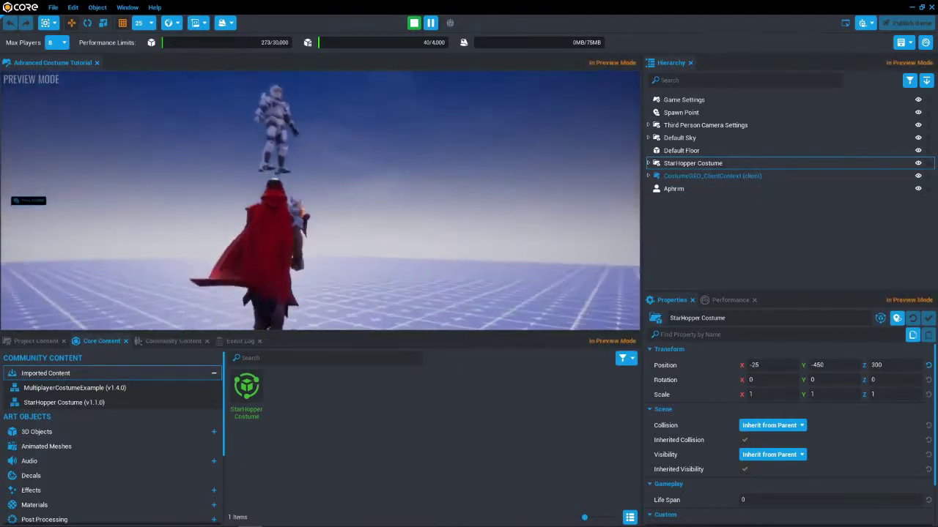
pyautogui.press('space')
pyautogui.press('f')
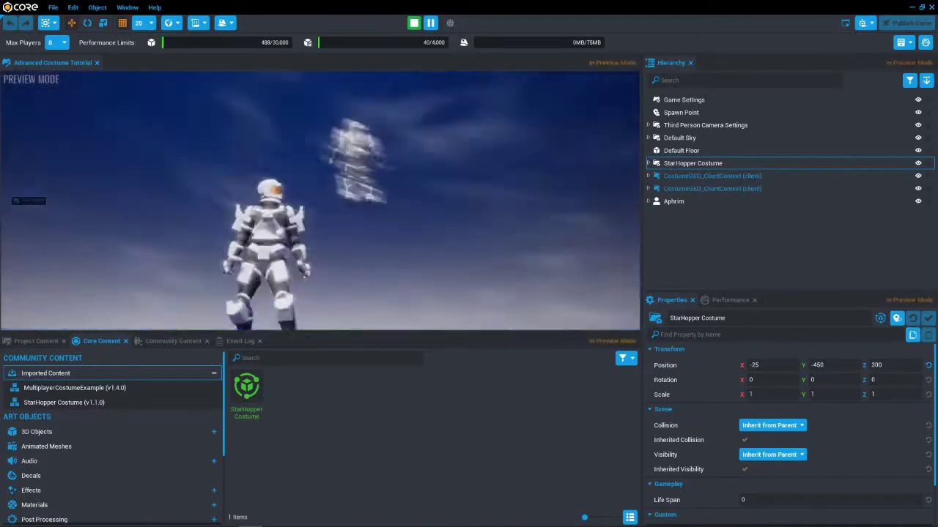
pyautogui.press('=')
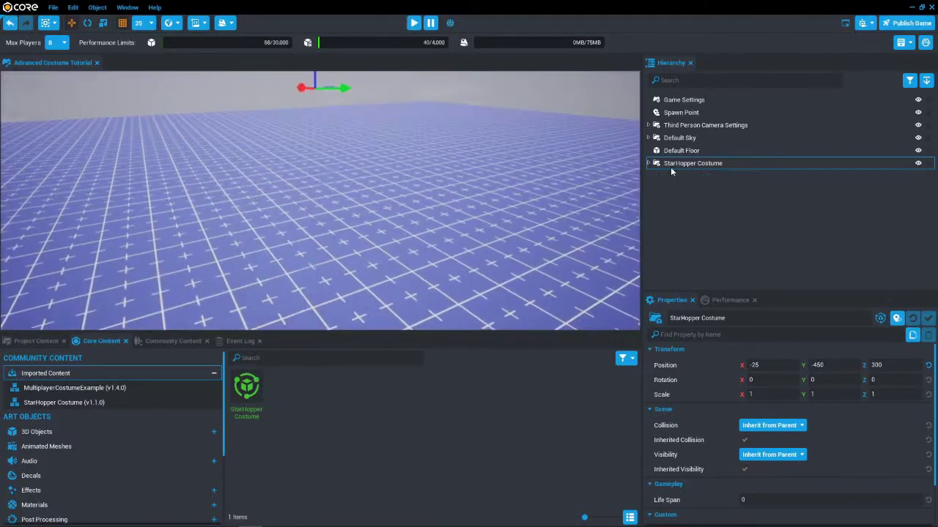
pyautogui.press('Delete')
# Browse the community costume listings and open the details of Multiplayer Costume Example.
pyautogui.click(176, 341)
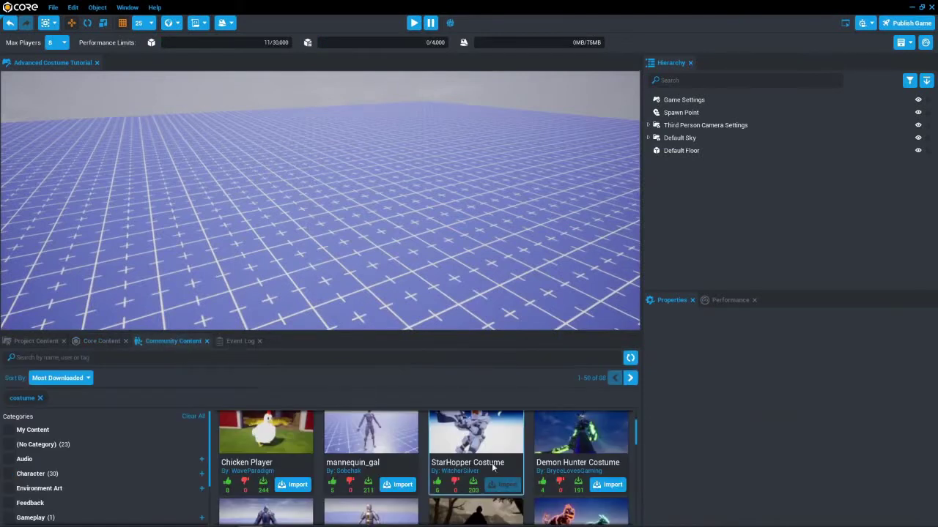
pyautogui.scroll(-5, 553, 457)
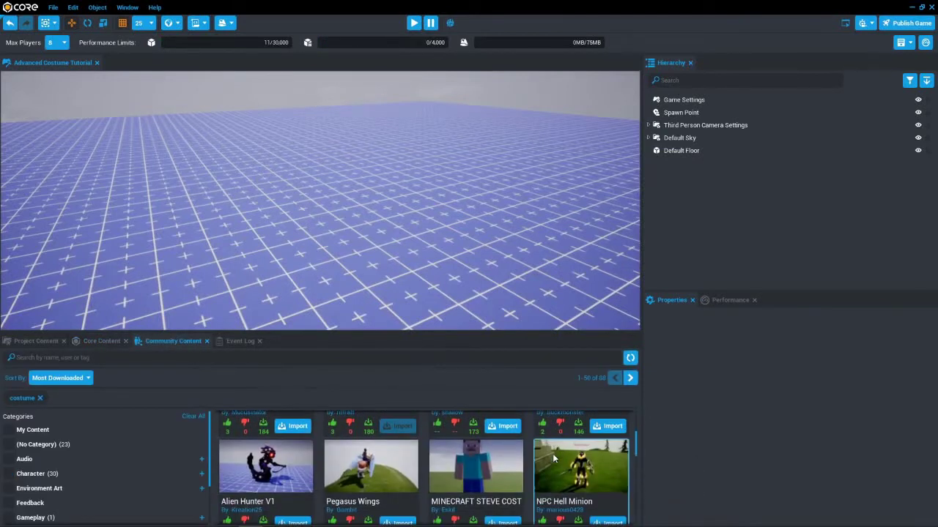
pyautogui.scroll(-5, 554, 459)
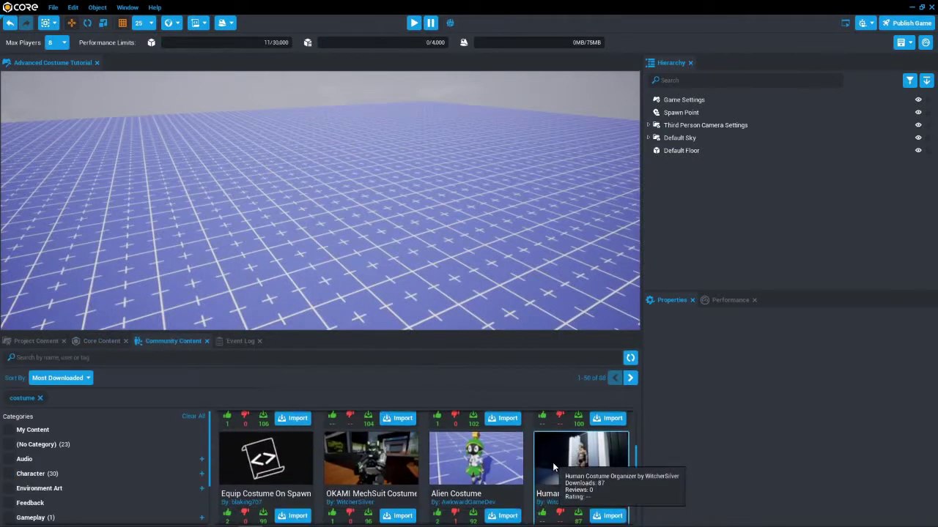
pyautogui.scroll(-4, 553, 463)
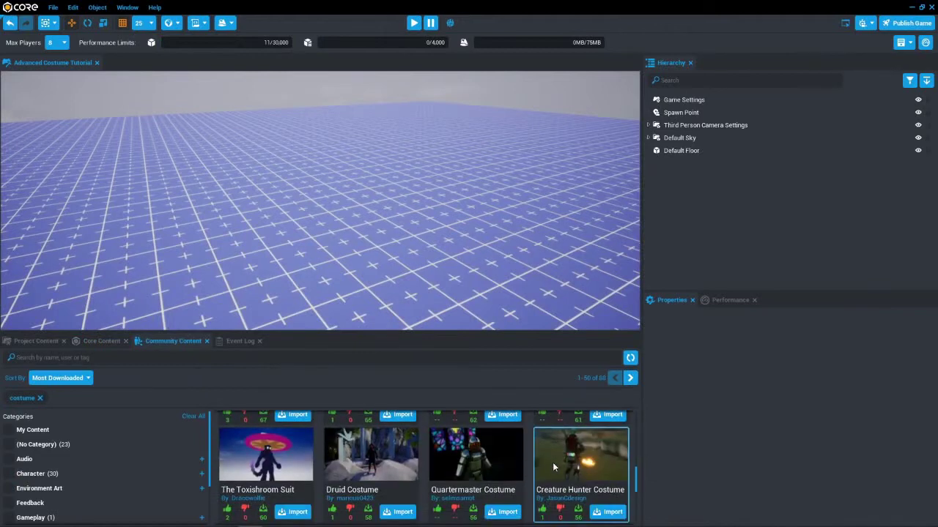
pyautogui.scroll(5, 553, 464)
pyautogui.scroll(-5, 554, 466)
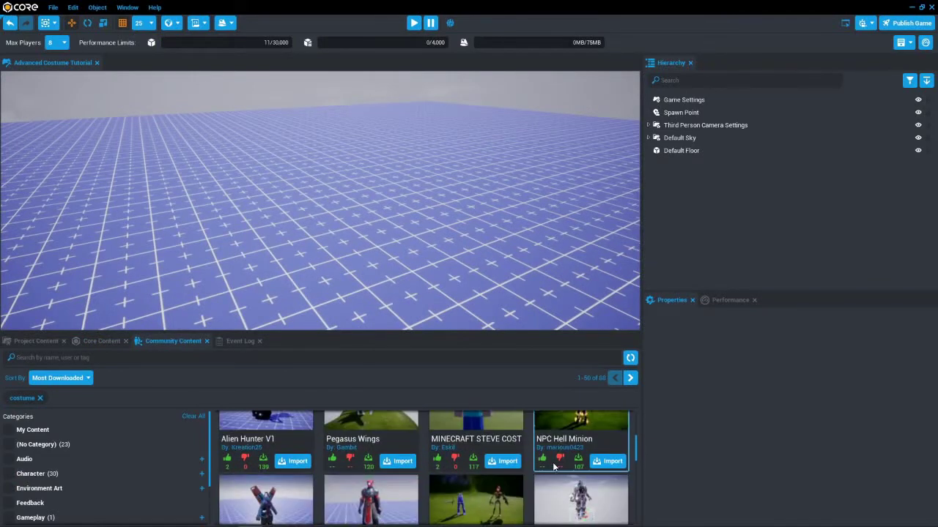
pyautogui.scroll(4, 555, 467)
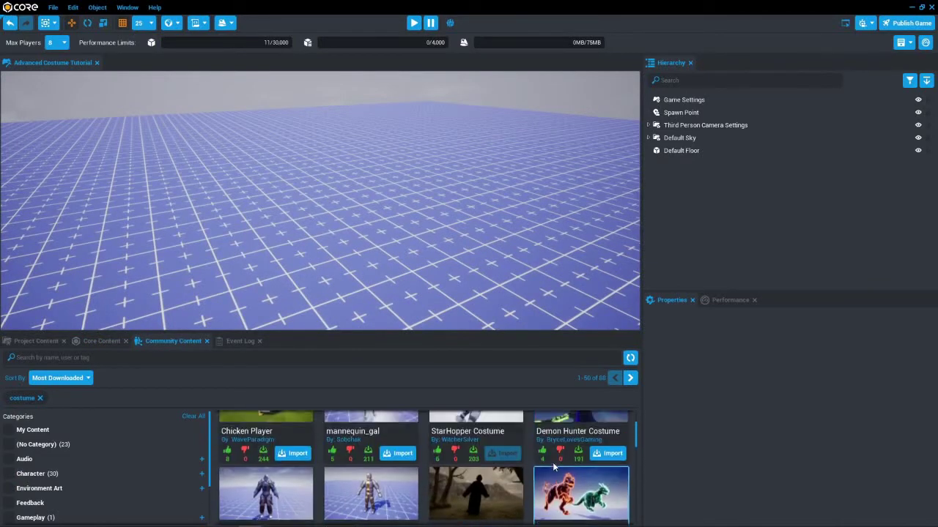
pyautogui.scroll(-1, 438, 491)
pyautogui.click(371, 461)
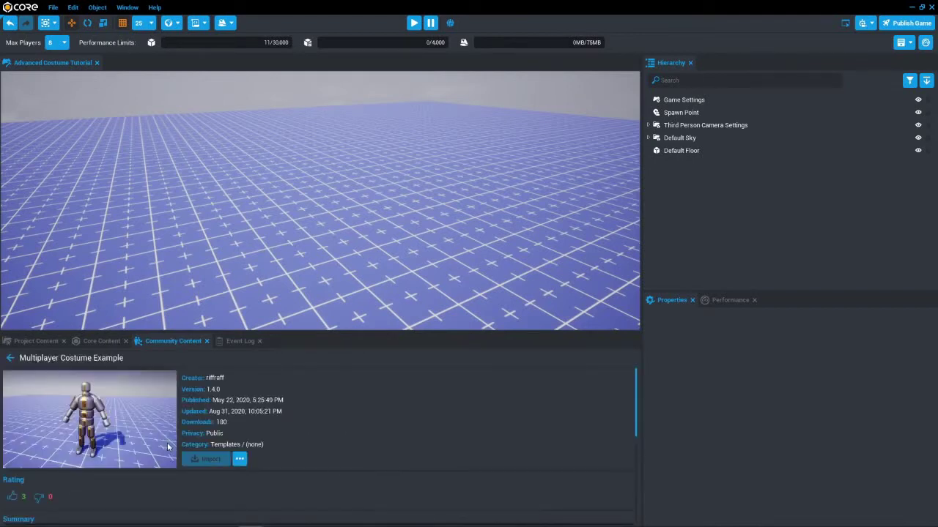
# Place the imported MultiplayerCostumeExample's CostumeTrigger template on the floor at X -225, Y -475, Z 0.
pyautogui.click(82, 343)
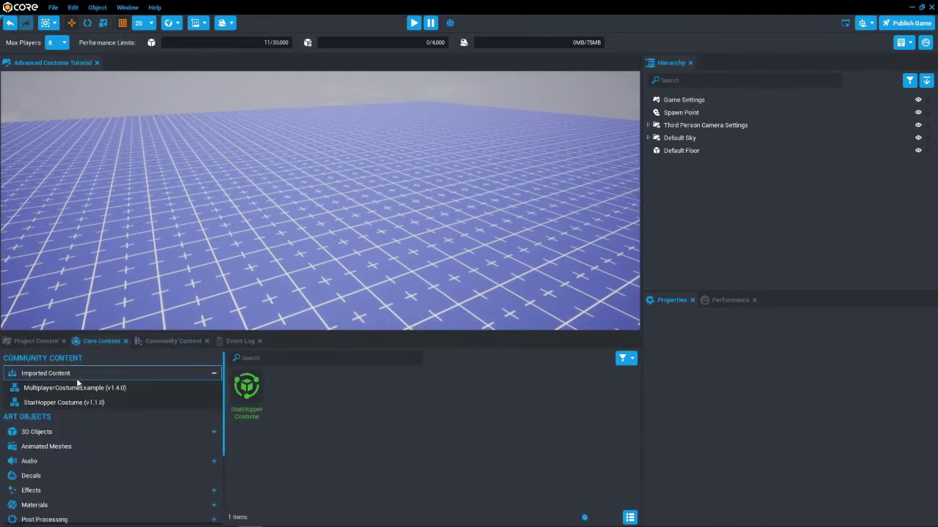
pyautogui.click(88, 388)
pyautogui.moveTo(249, 400); pyautogui.dragTo(375, 268)
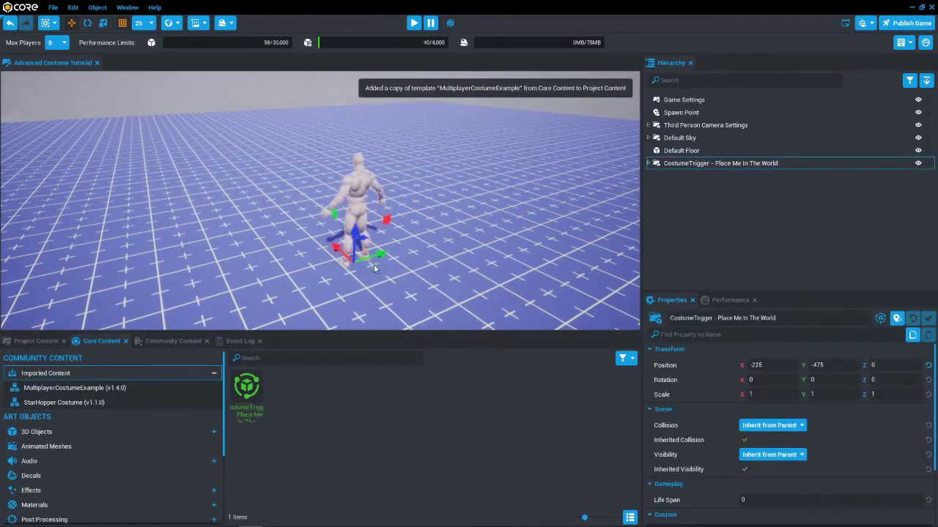
# Preview the game, walk to the costume trigger, wear the multiplayer costume and end the preview.
pyautogui.click(414, 24)
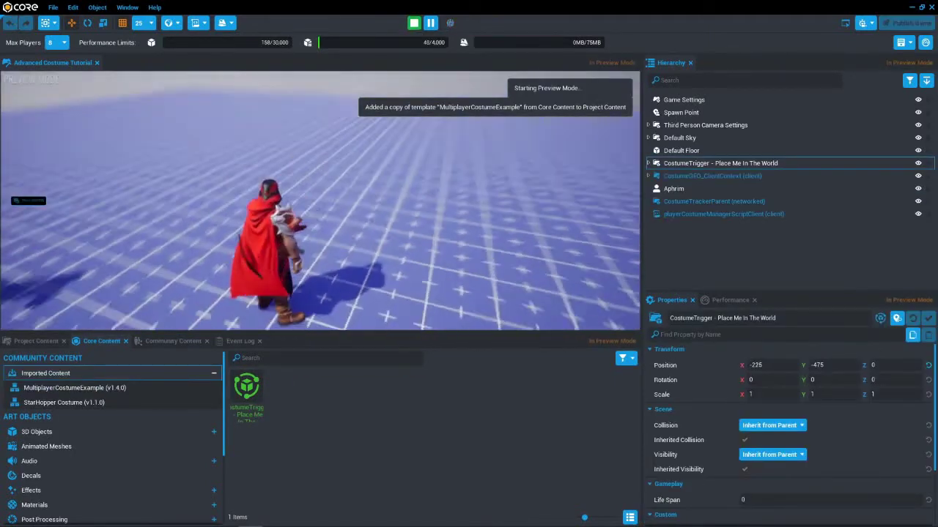
pyautogui.press('f')
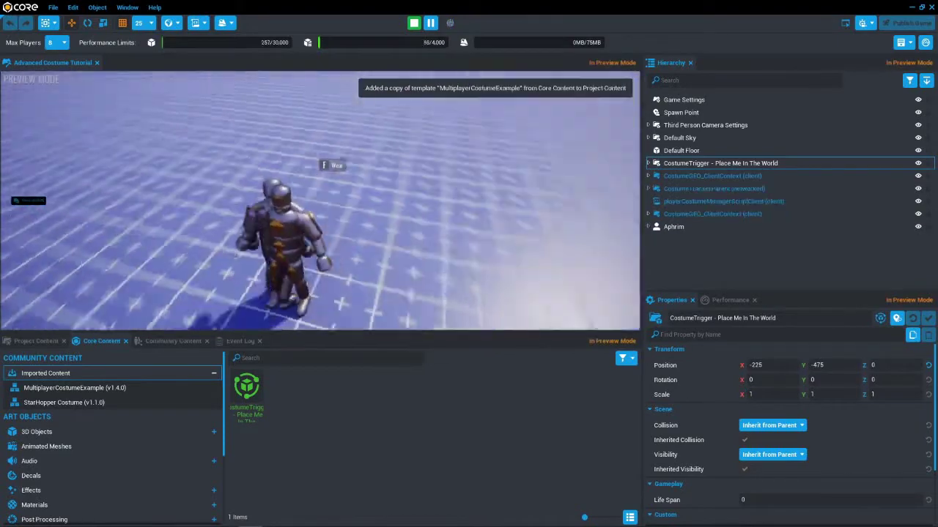
pyautogui.press('w')
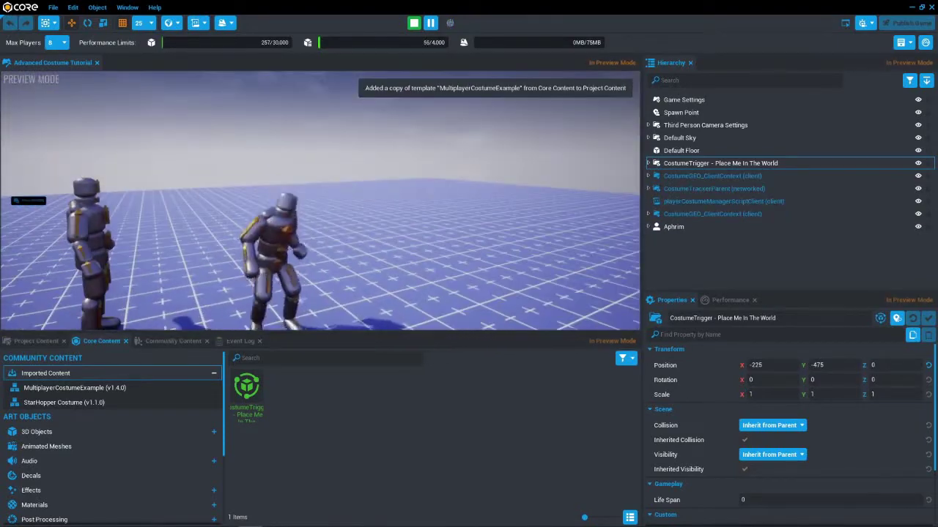
pyautogui.press('Escape')
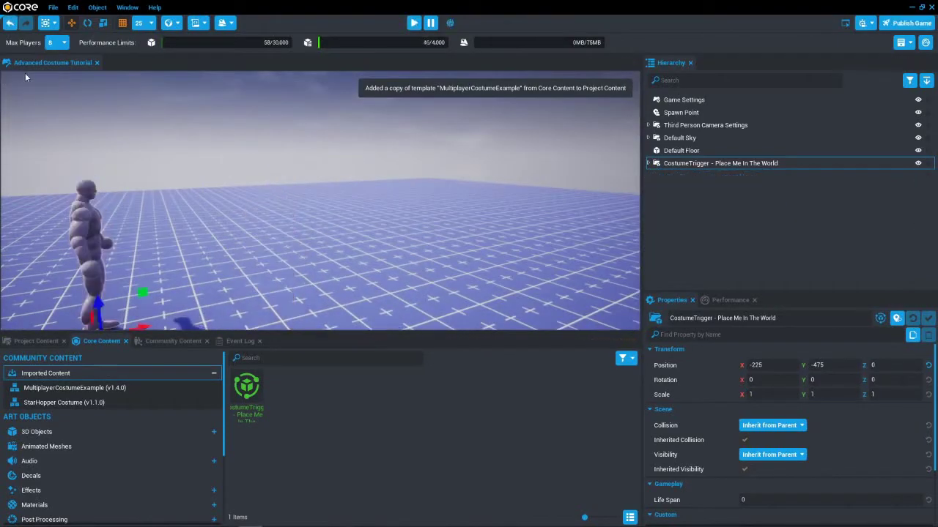
# Place CostumeGEO_ClientContext from the imported MultiplayerCostumeExample's dependencies in the scene at X 0, Y -200, Z 0.
pyautogui.click(30, 337)
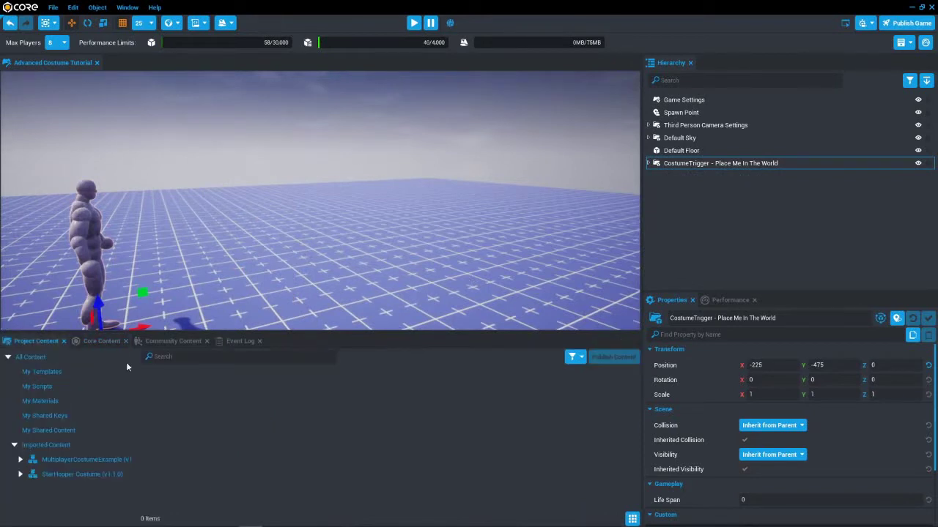
pyautogui.click(68, 462)
pyautogui.click(67, 475)
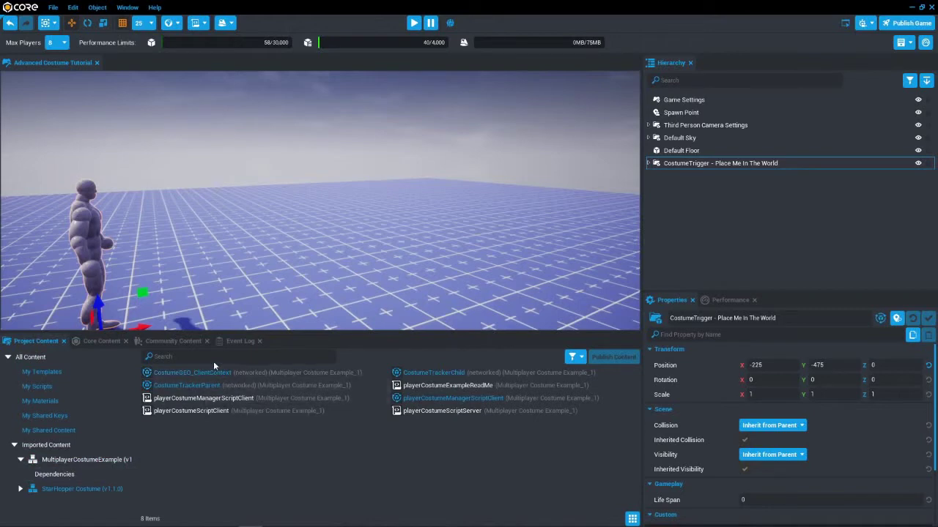
pyautogui.moveTo(259, 222); pyautogui.dragTo(233, 361, button='right')
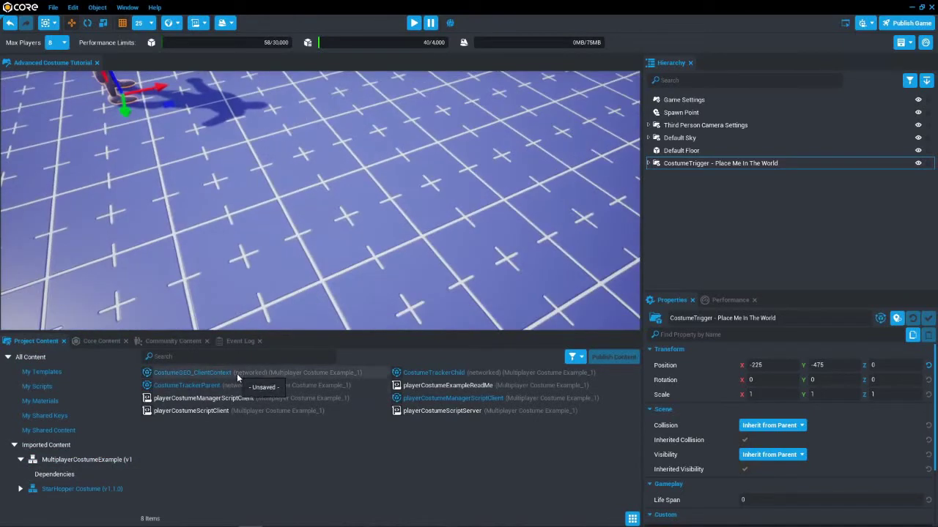
pyautogui.moveTo(238, 374); pyautogui.dragTo(374, 172)
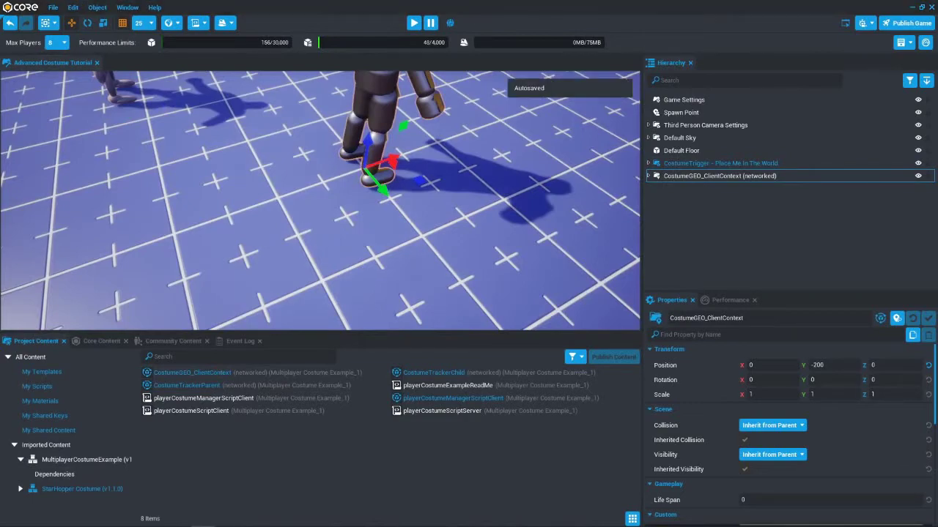
# Examine the CostumeGEO_ClientContext figure and its custom body-part properties, and expand the object in the hierarchy.
pyautogui.moveTo(302, 209); pyautogui.dragTo(326, 75, button='right')
pyautogui.moveTo(471, 81); pyautogui.dragTo(355, 123, button='right')
pyautogui.scroll(-2, 881, 437)
pyautogui.keyDown('alt'); pyautogui.moveTo(579, 302); pyautogui.dragTo(131, 229); pyautogui.keyUp('alt')
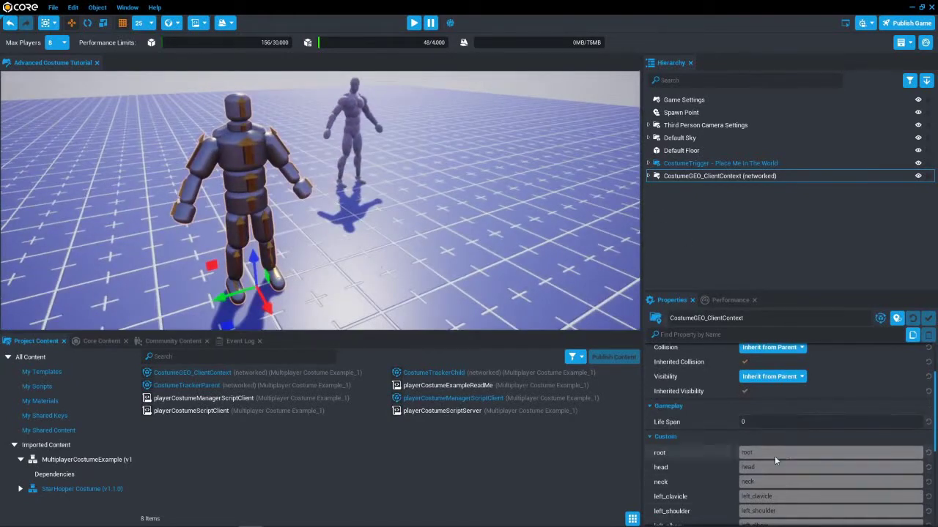
pyautogui.scroll(-4, 775, 448)
pyautogui.scroll(5, 777, 437)
pyautogui.click(648, 176)
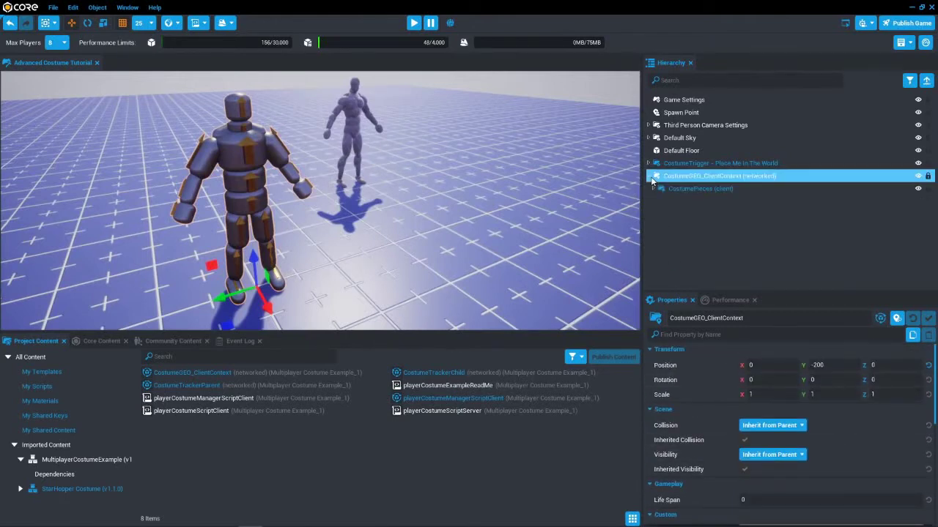
# Expand CostumePieces and its head group in the hierarchy and select the sample_costume_head placeholder.
pyautogui.click(654, 189)
pyautogui.click(658, 214)
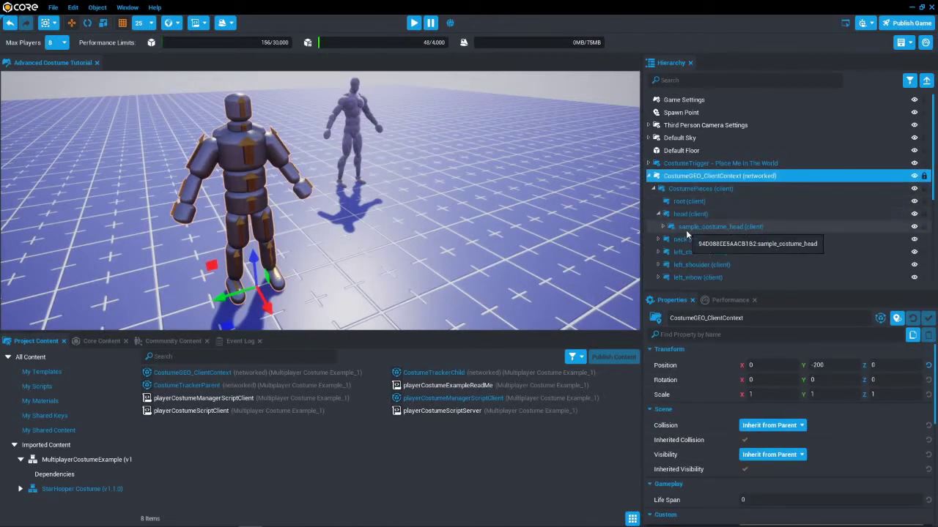
pyautogui.click(689, 228)
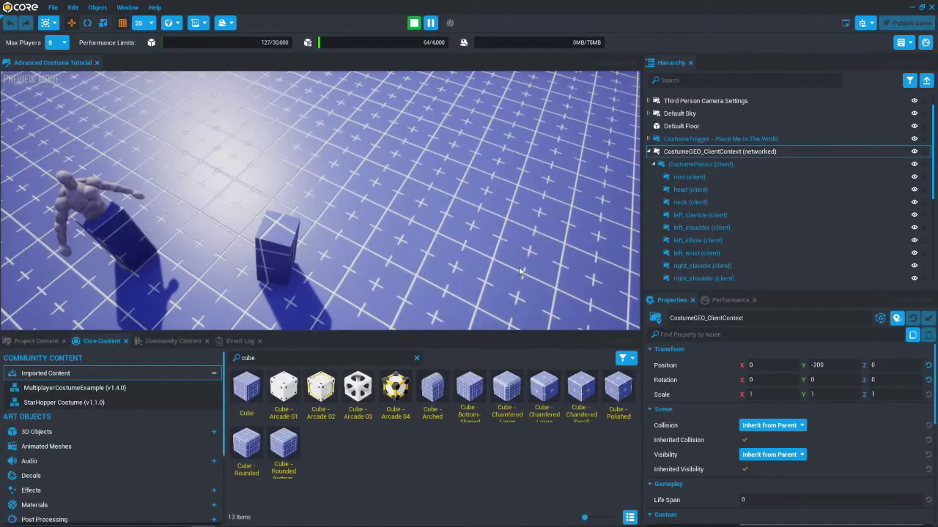
# Walk the player around in preview to view the costume made of a single leg cube, and end the preview.
pyautogui.click(526, 197)
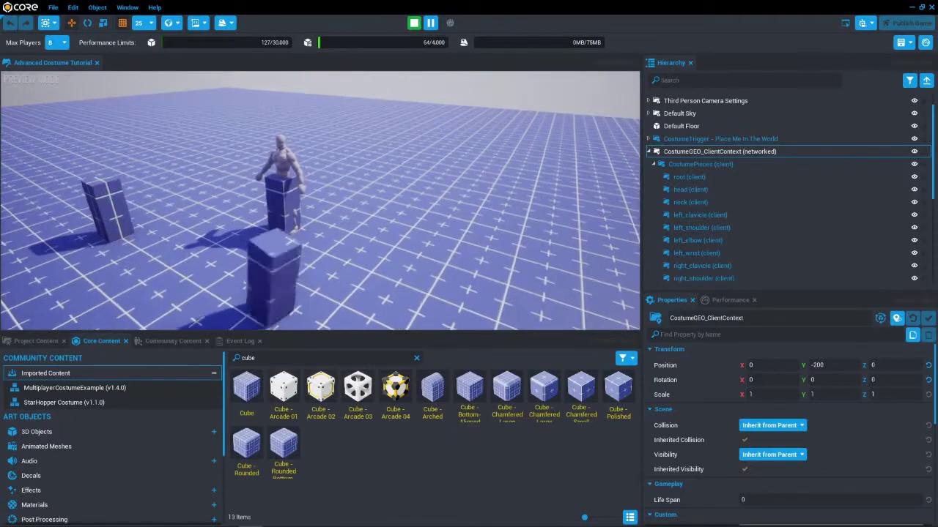
pyautogui.press('w')
pyautogui.press('w')
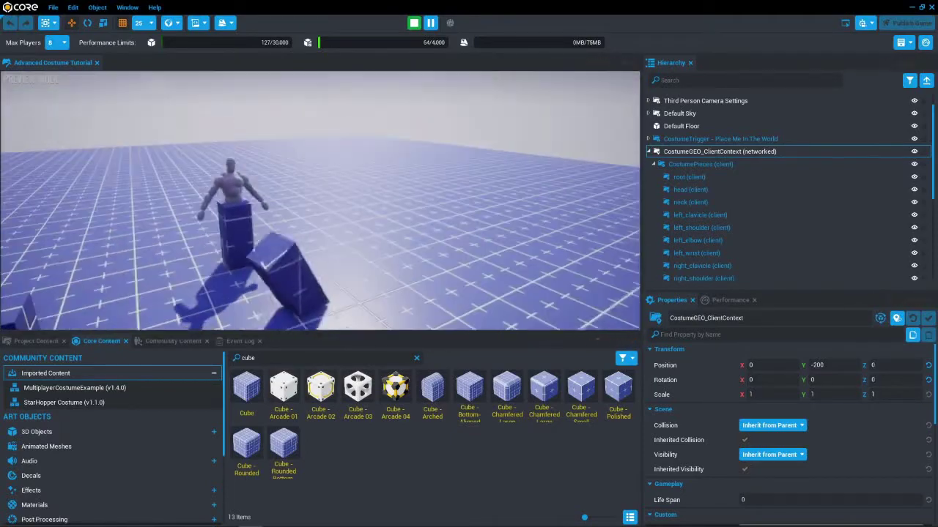
pyautogui.press('=')
# Locate the Cube inside the left_hip group of CostumePieces and select that group to check its placement.
pyautogui.scroll(-3, 722, 229)
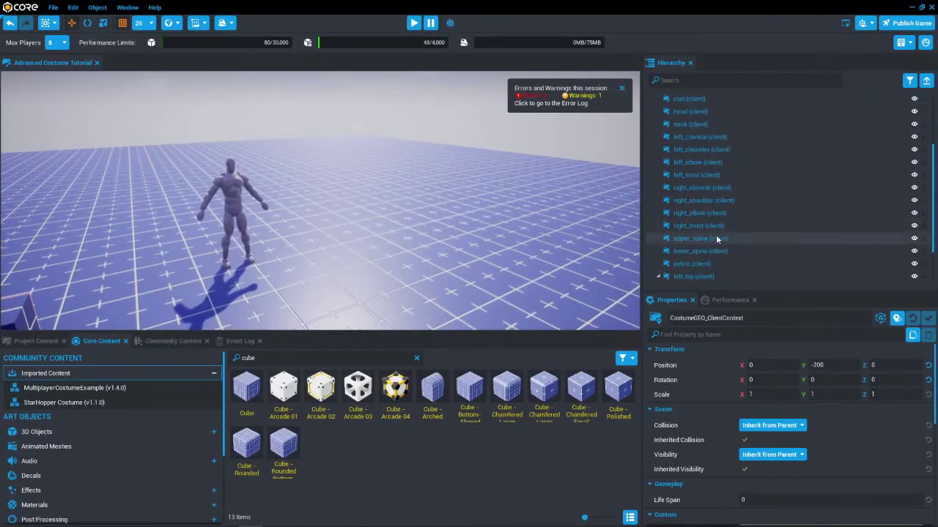
pyautogui.moveTo(507, 189); pyautogui.dragTo(413, 287, button='right')
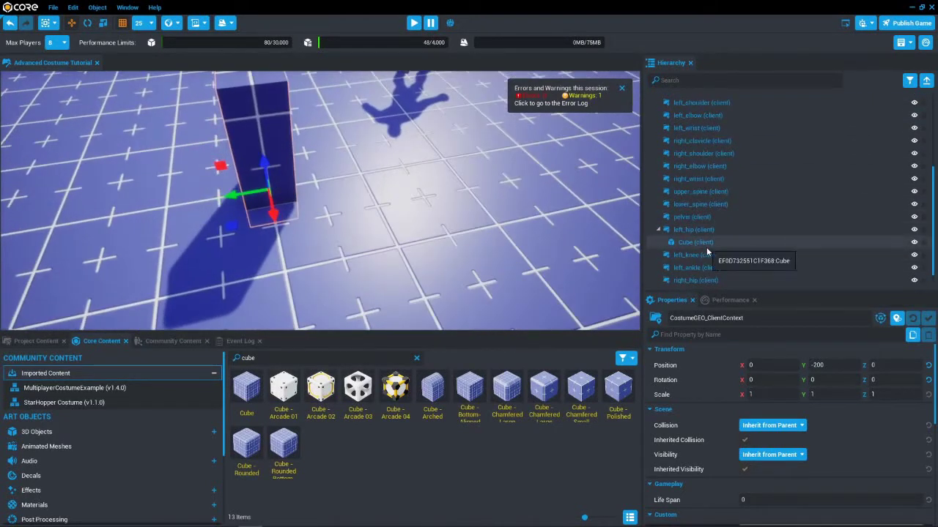
pyautogui.click(693, 230)
pyautogui.scroll(4, 696, 212)
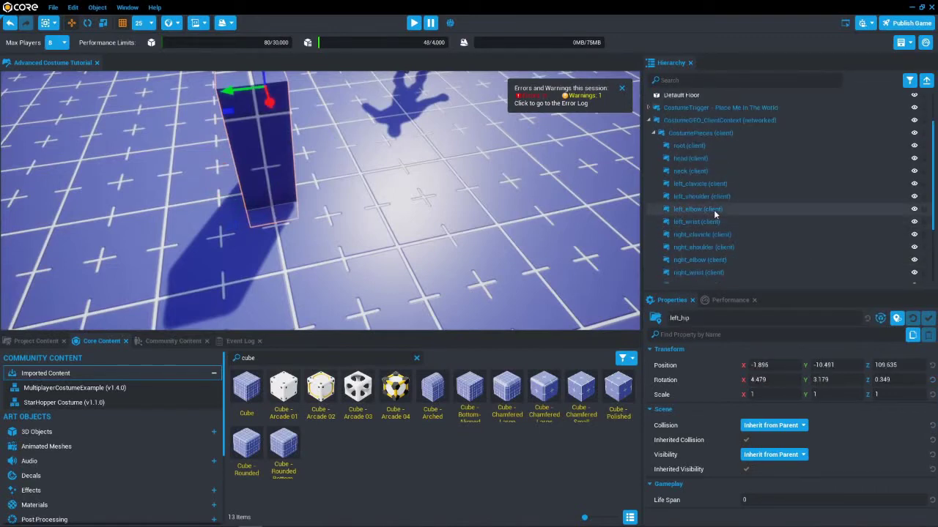
# Update the CostumeGEO_ClientContext template from the edited scene object and delete that object from the scene.
pyautogui.rightClick(684, 177)
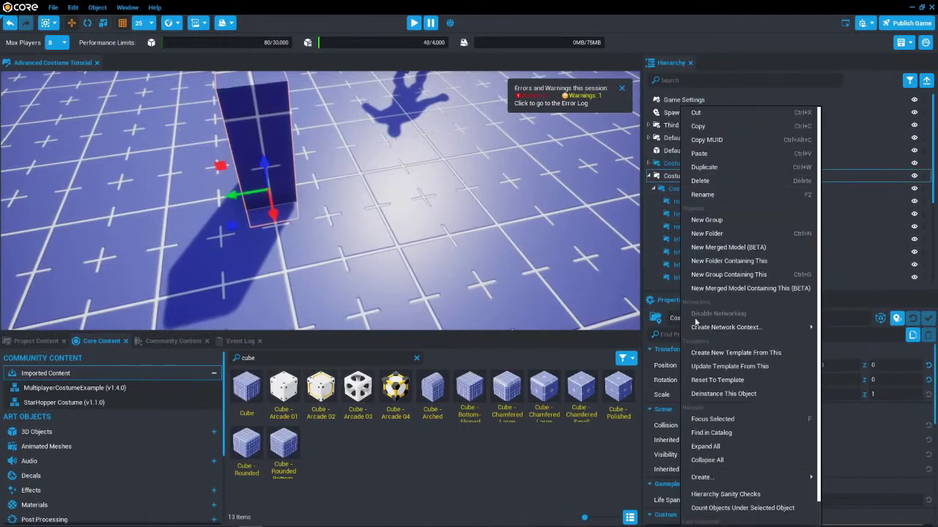
pyautogui.click(755, 366)
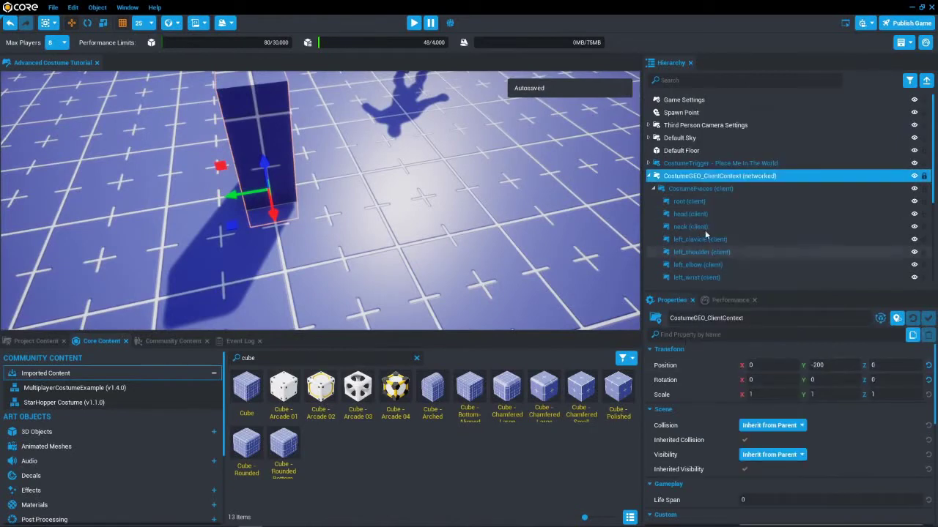
pyautogui.click(648, 176)
pyautogui.press('Delete')
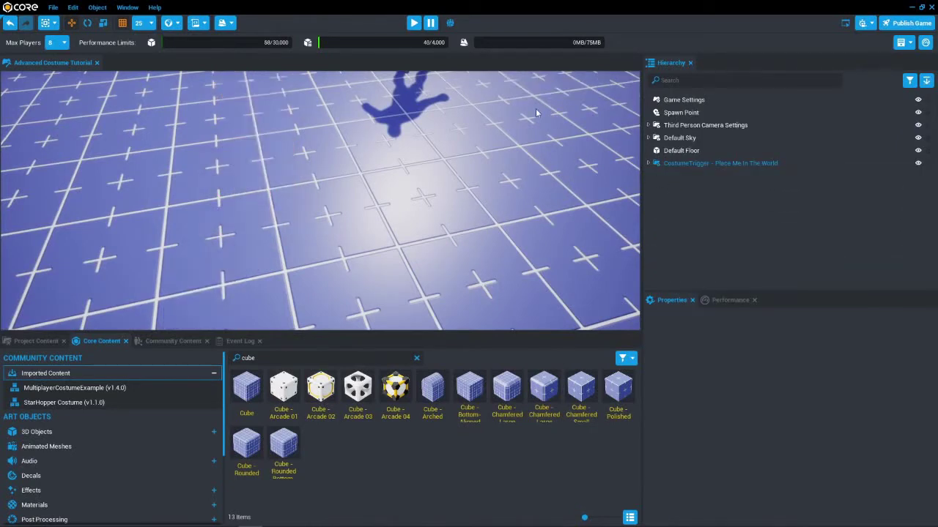
# Preview the game, wear the updated costume at the trigger, move and jump in it, and end the preview.
pyautogui.click(414, 24)
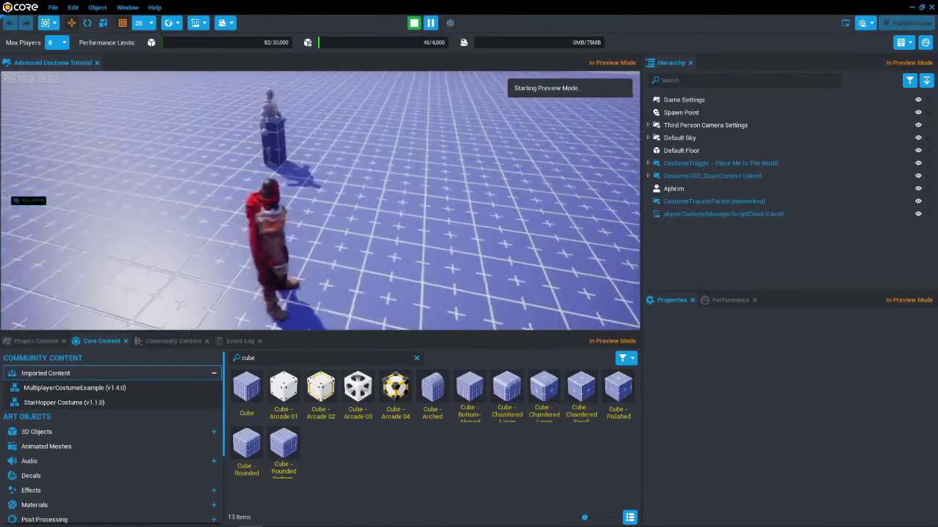
pyautogui.press('f')
pyautogui.press('w')
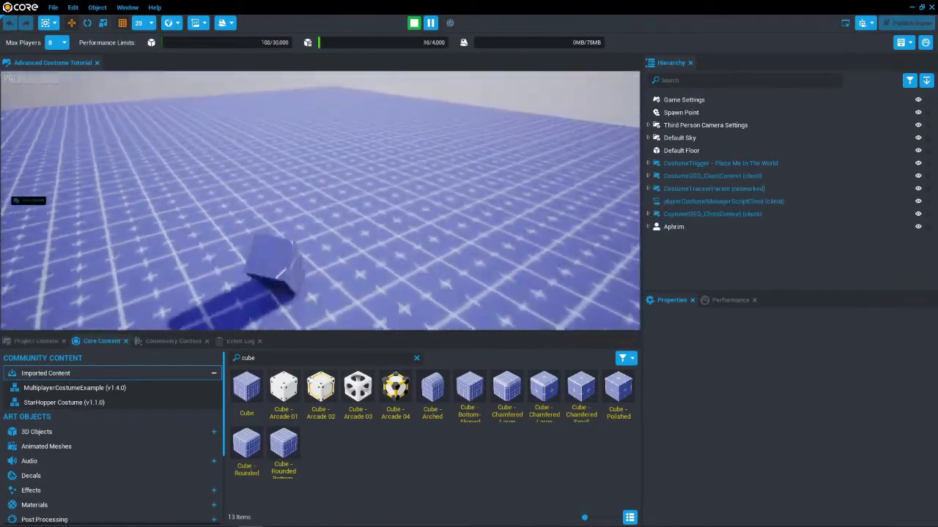
pyautogui.press('space')
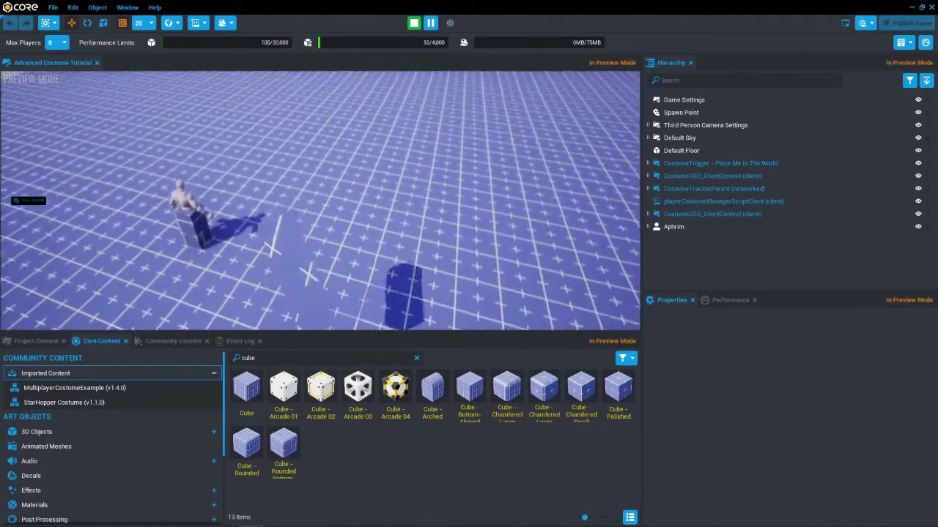
pyautogui.press('=')
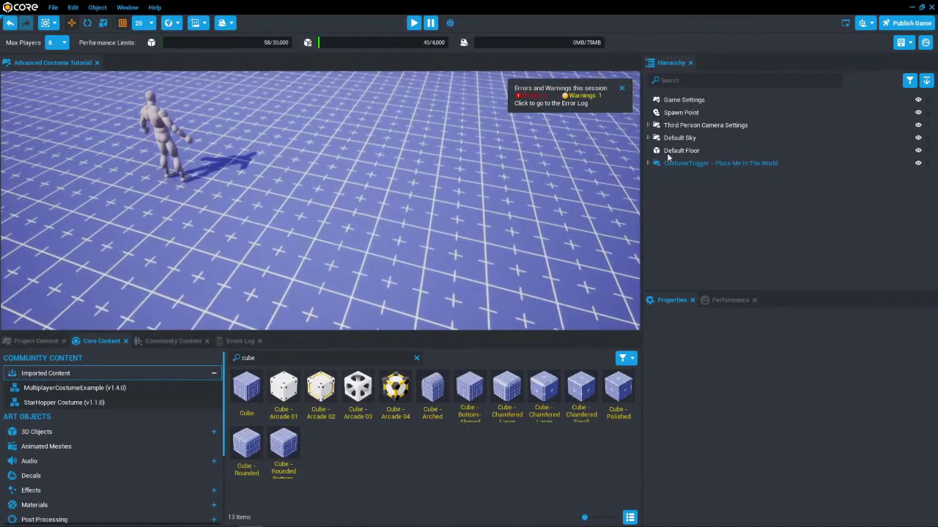
# Enable ApplyToAllPlayersOnJoin in the custom properties of the CostumeTrigger placed in the world.
pyautogui.click(672, 162)
pyautogui.scroll(-5, 748, 440)
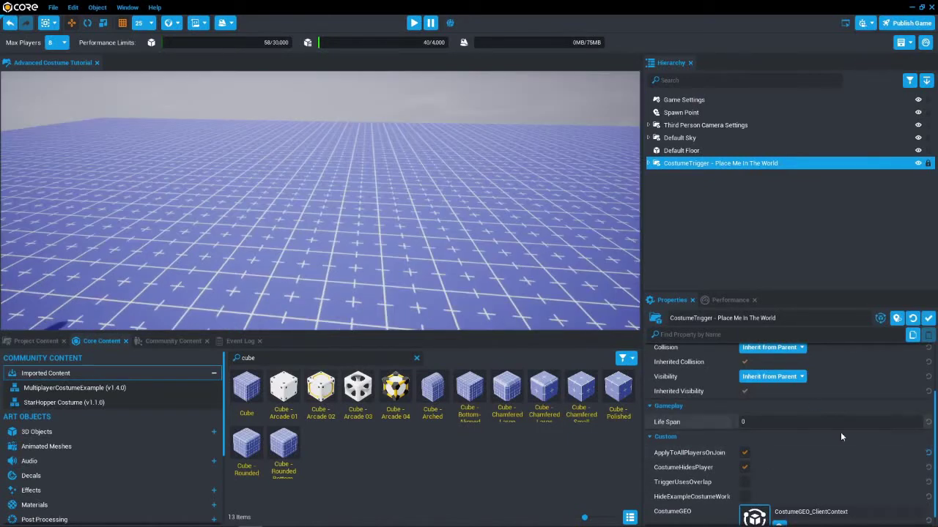
pyautogui.click(746, 453)
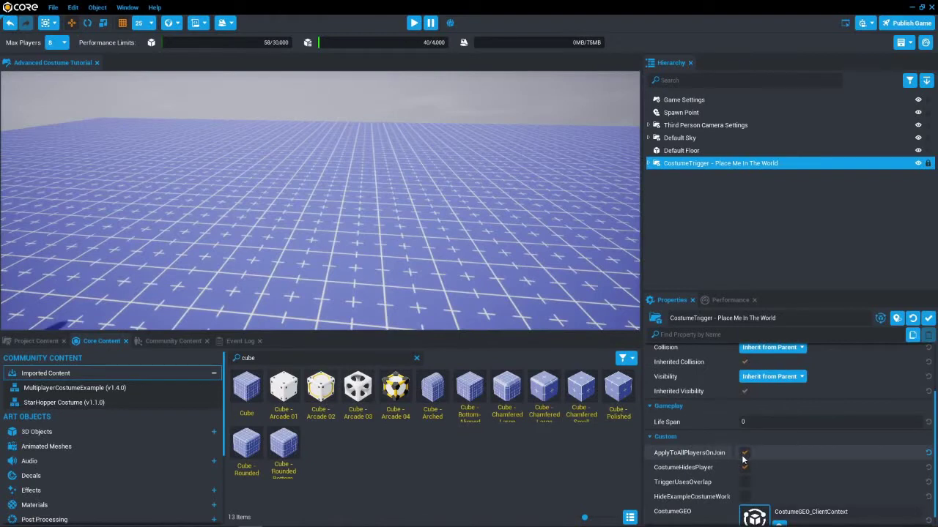
# Open the CostumeTrigger's playerCostumeScriptServer script and select its World.SpawnAsset call for COSTUMETRACKERPARENT in the Tick function.
pyautogui.click(649, 163)
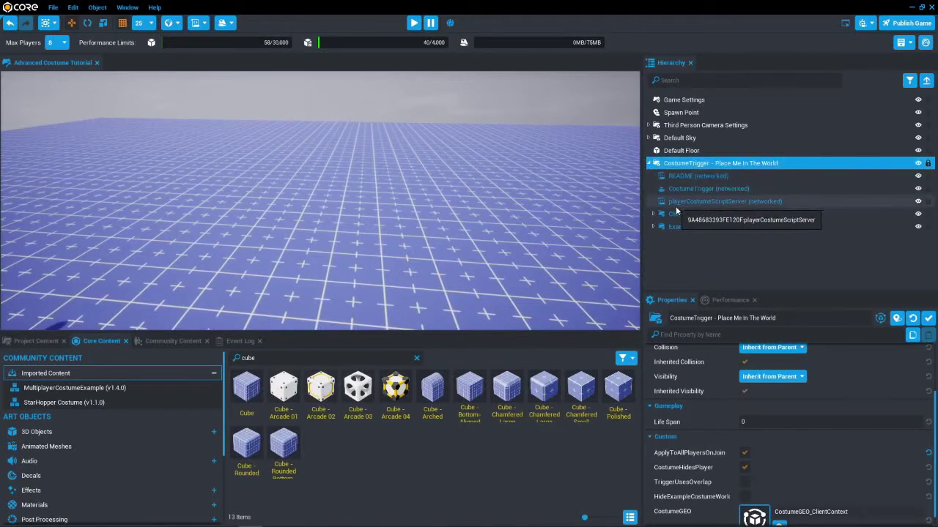
pyautogui.doubleClick(676, 207)
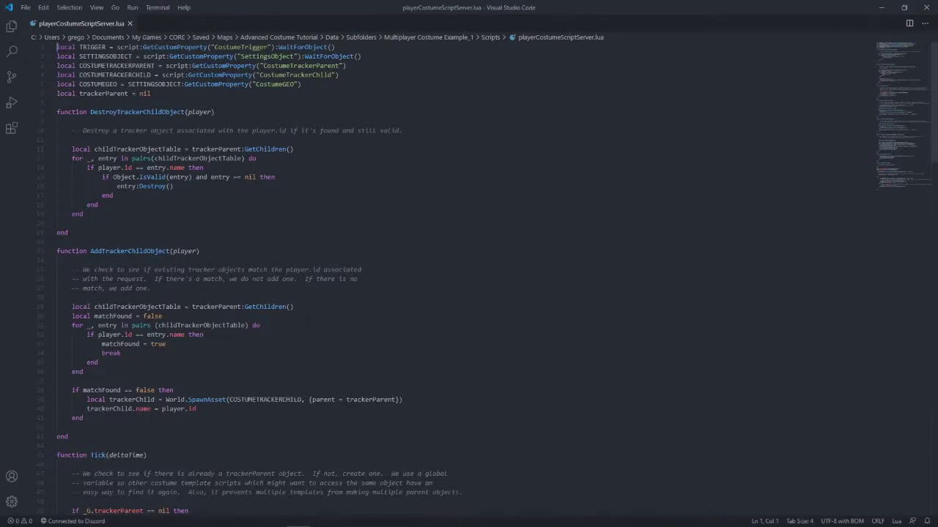
pyautogui.moveTo(402, 399); pyautogui.dragTo(167, 400)
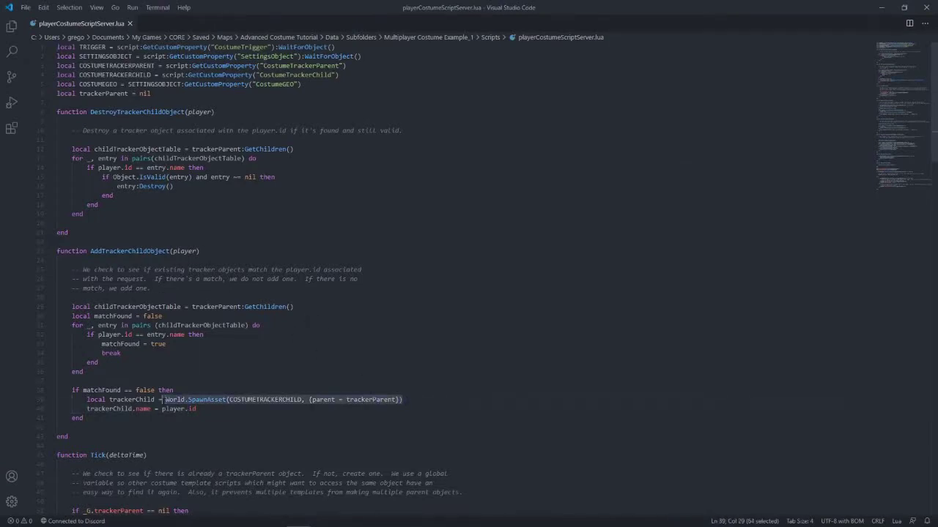
pyautogui.scroll(-4, 162, 400)
pyautogui.moveTo(301, 399); pyautogui.dragTo(159, 398)
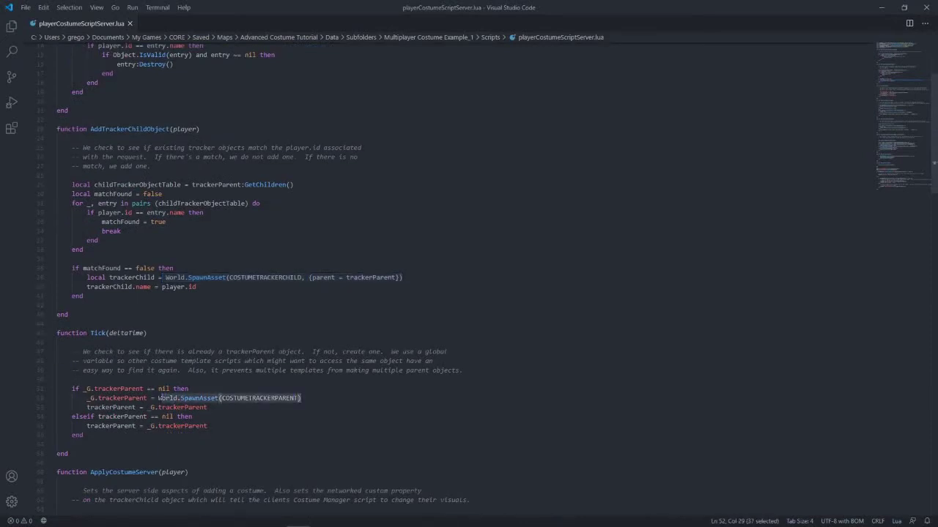
# Initialize the script's trackerParent variable with World.SpawnAsset(COSTUMETRACKERPARENT), save it and return to the Core editor.
pyautogui.scroll(4, 316, 338)
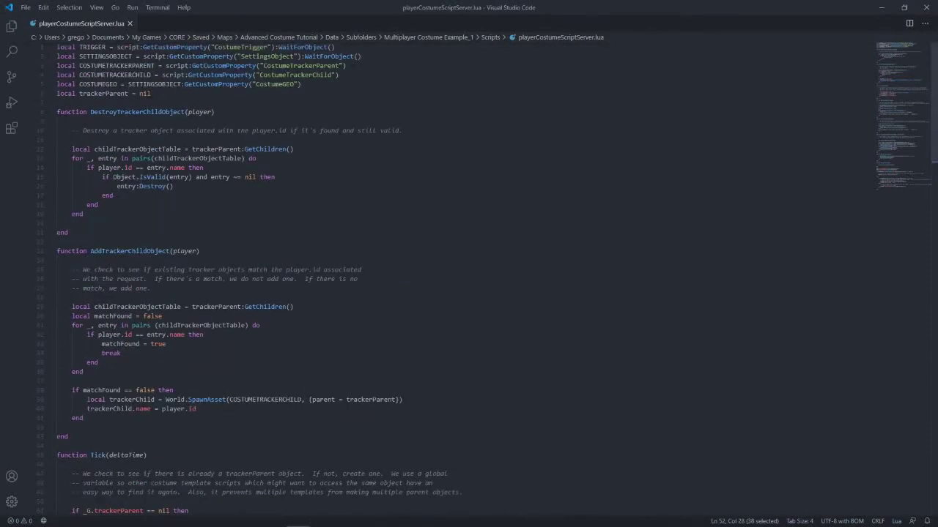
pyautogui.moveTo(151, 93); pyautogui.dragTo(135, 94)
pyautogui.write('World.SpawnAsset(COSTUMETRACKERPARENT)')
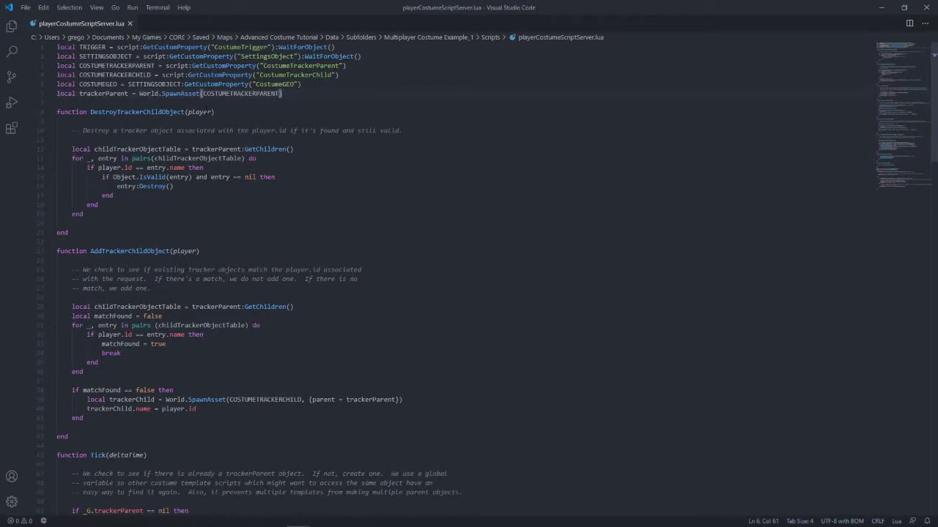
pyautogui.click(882, 10)
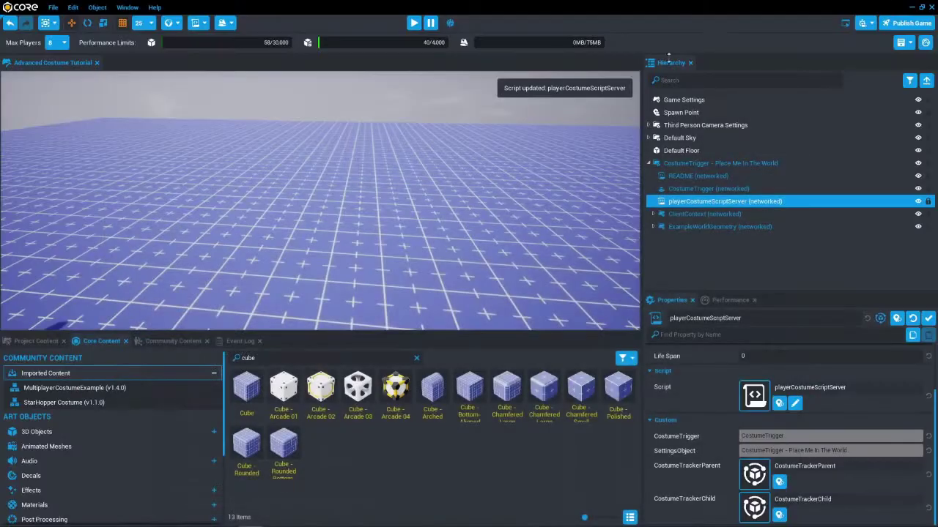
# Check the CostumeTrigger's join setting, preview the game by walking around in the costume applied on join, and end the preview.
pyautogui.click(687, 167)
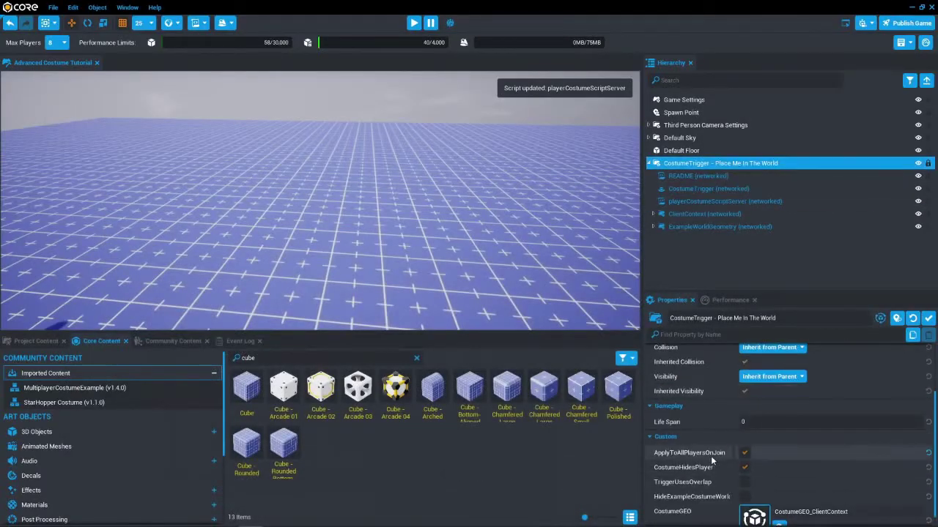
pyautogui.click(408, 23)
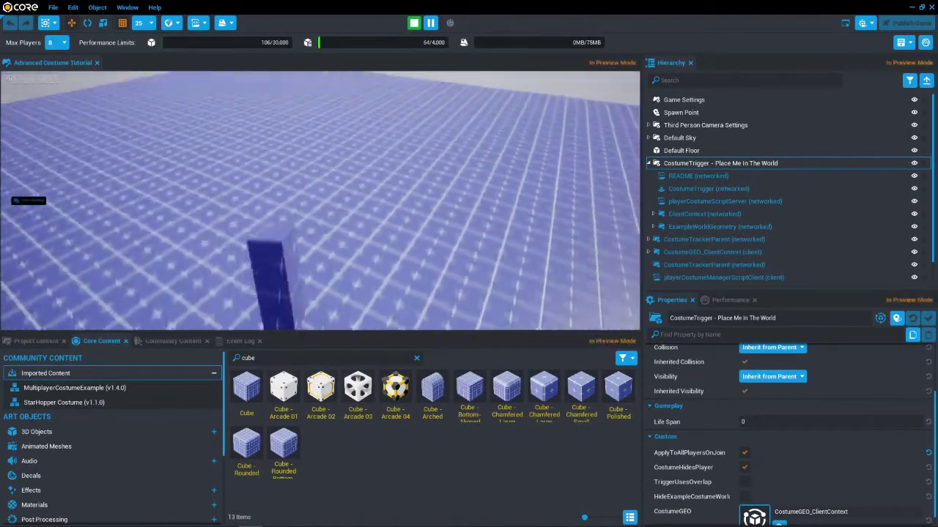
pyautogui.press('w')
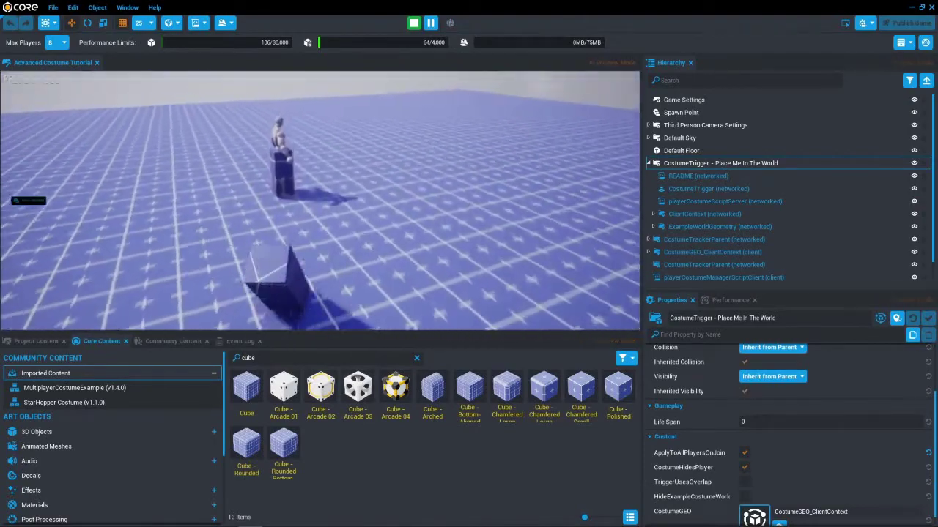
pyautogui.press('w')
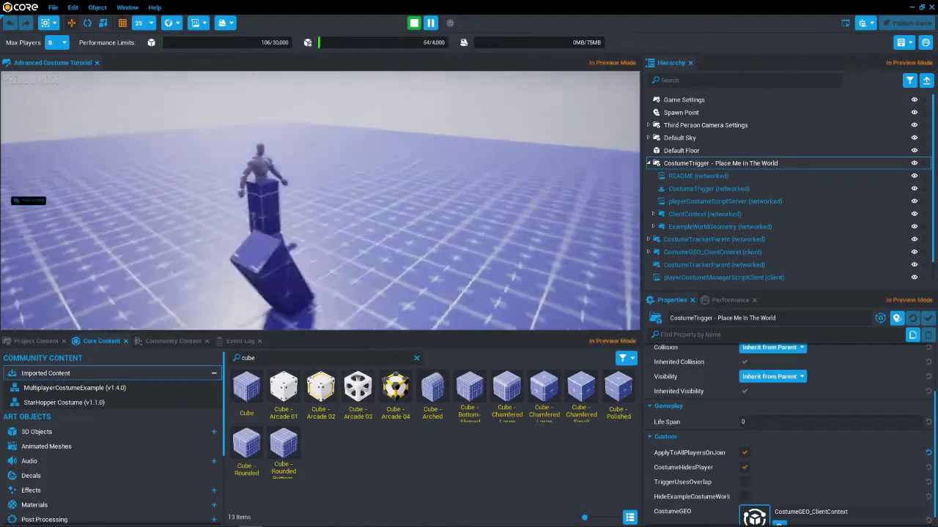
pyautogui.press('w')
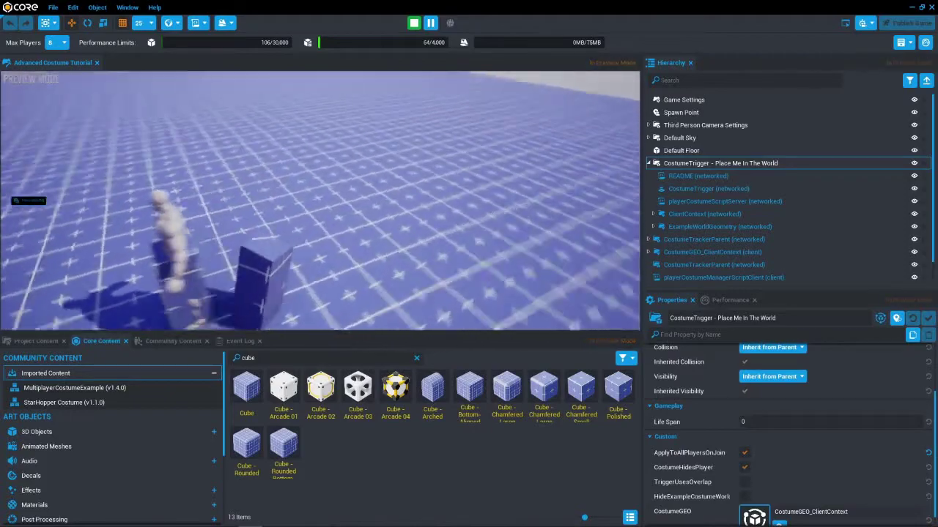
pyautogui.press('Escape')
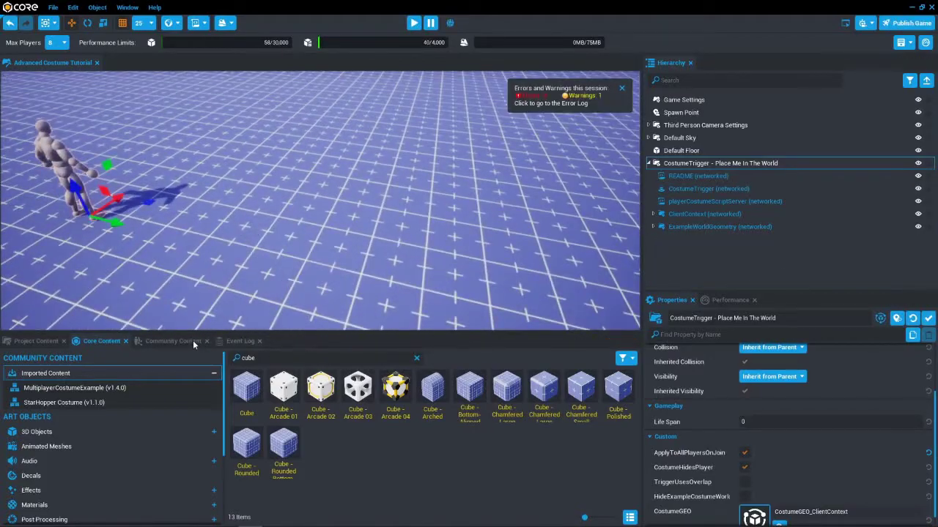
# Import the Shadowy Figure Costume from the community content costume results into Core Content.
pyautogui.click(193, 342)
pyautogui.click(11, 358)
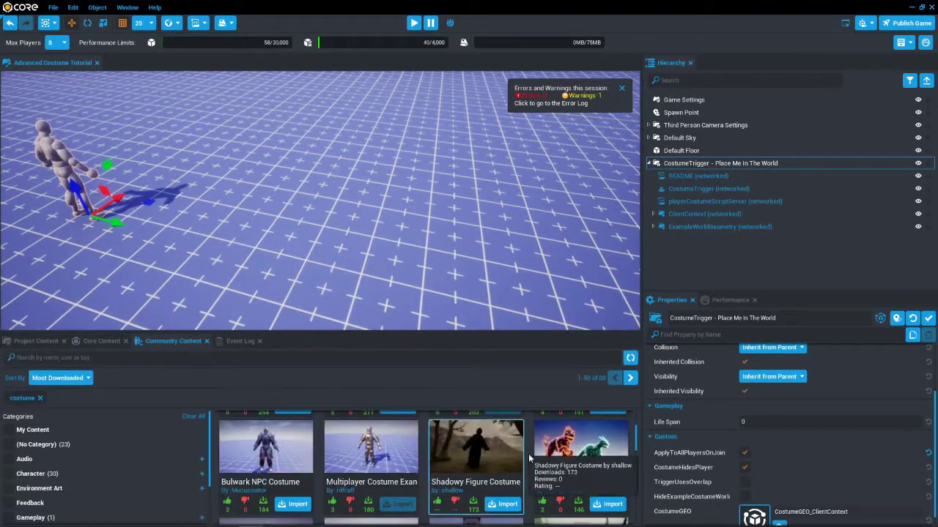
pyautogui.click(517, 506)
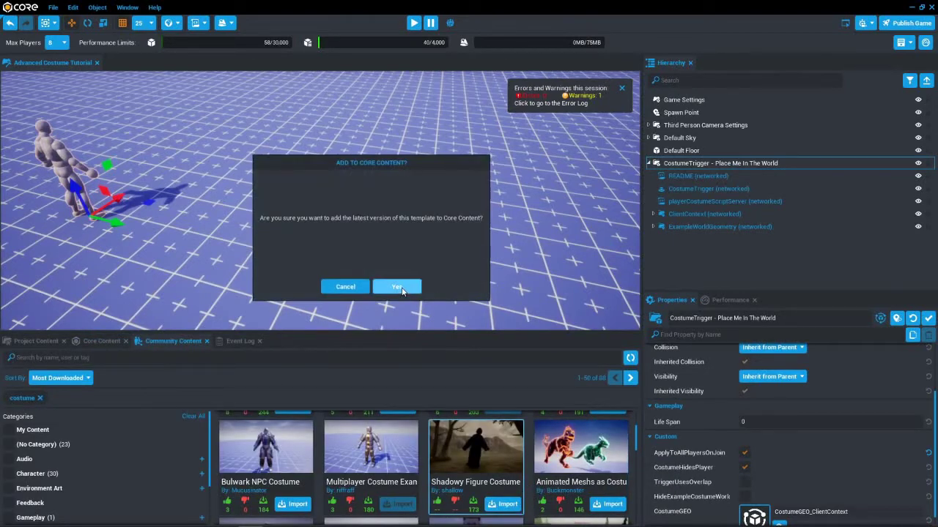
pyautogui.click(402, 288)
pyautogui.click(400, 286)
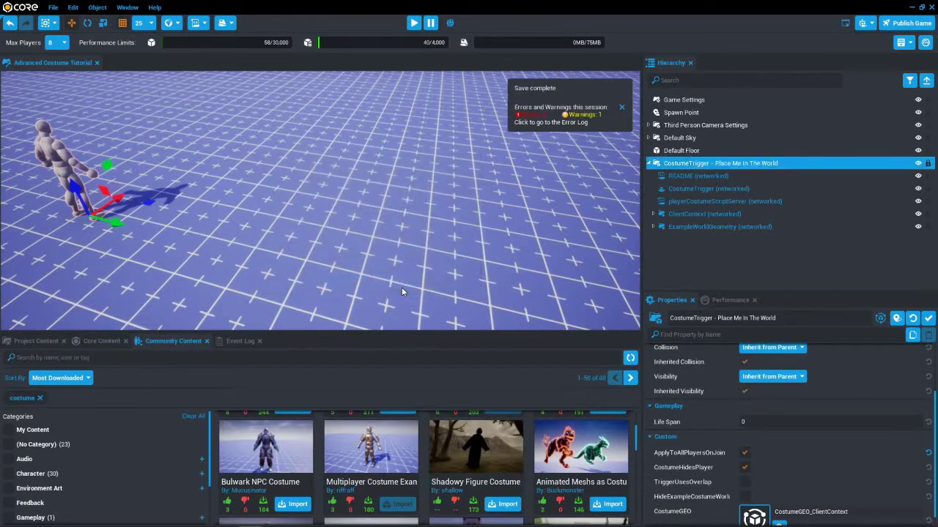
# Place the Spook template from the imported Shadowy Figure Costume on the floor at X -25, Y 150, Z 0.
pyautogui.doubleClick(294, 381)
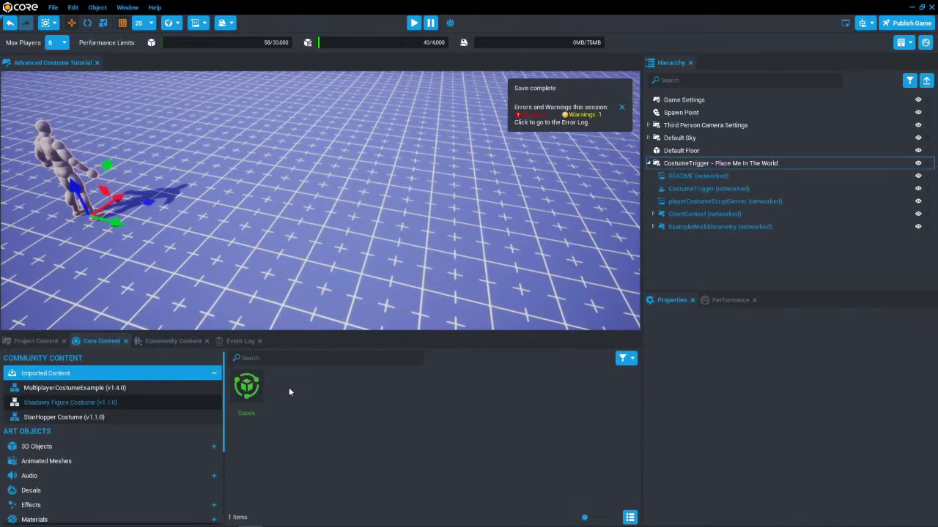
pyautogui.moveTo(248, 393); pyautogui.dragTo(407, 220)
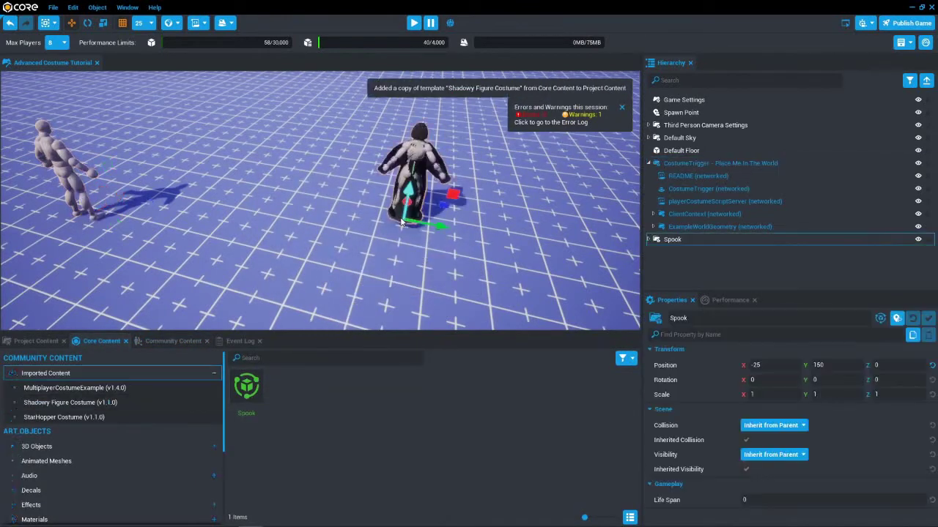
# Preview the game, wear the Spook costume while walking around, and end the preview.
pyautogui.click(415, 24)
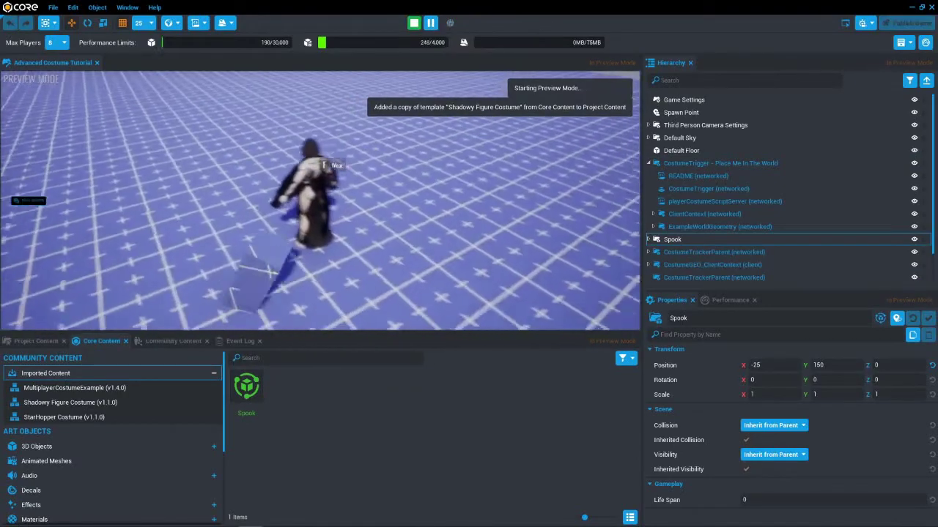
pyautogui.press('w')
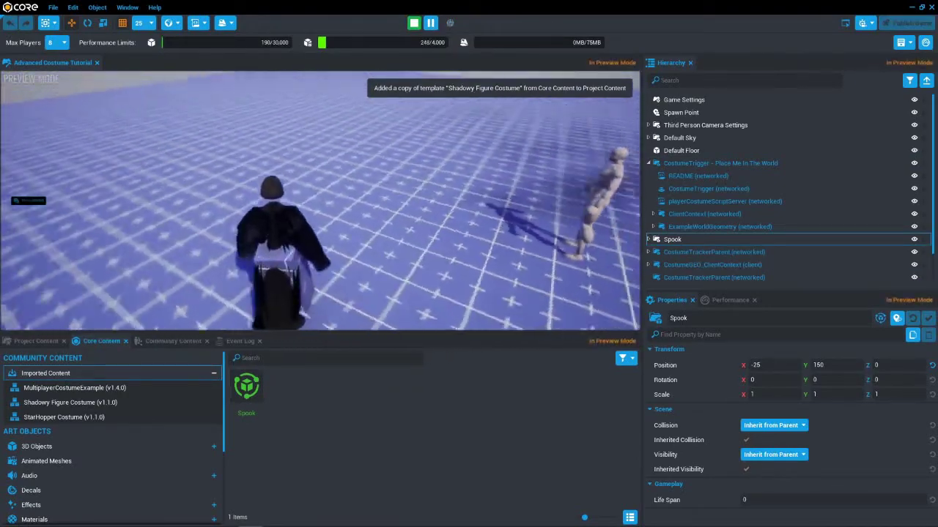
pyautogui.press('w')
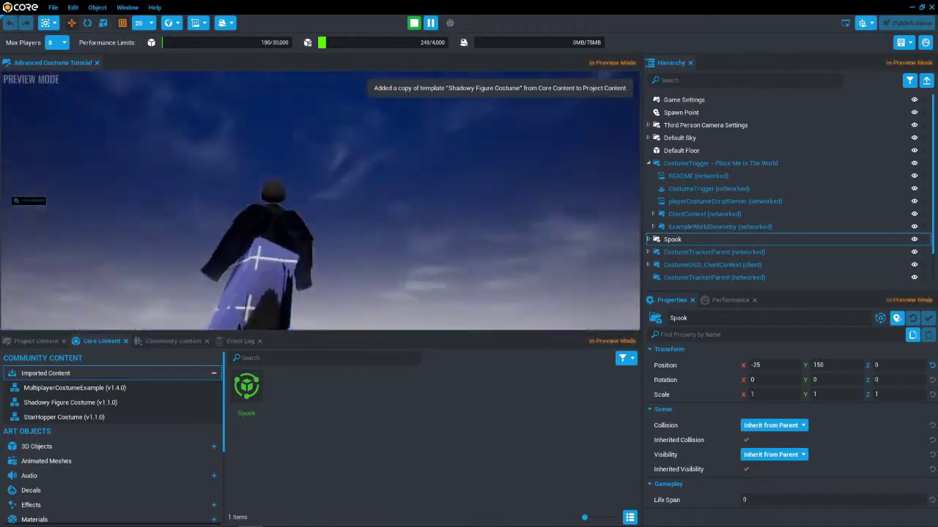
pyautogui.press('=')
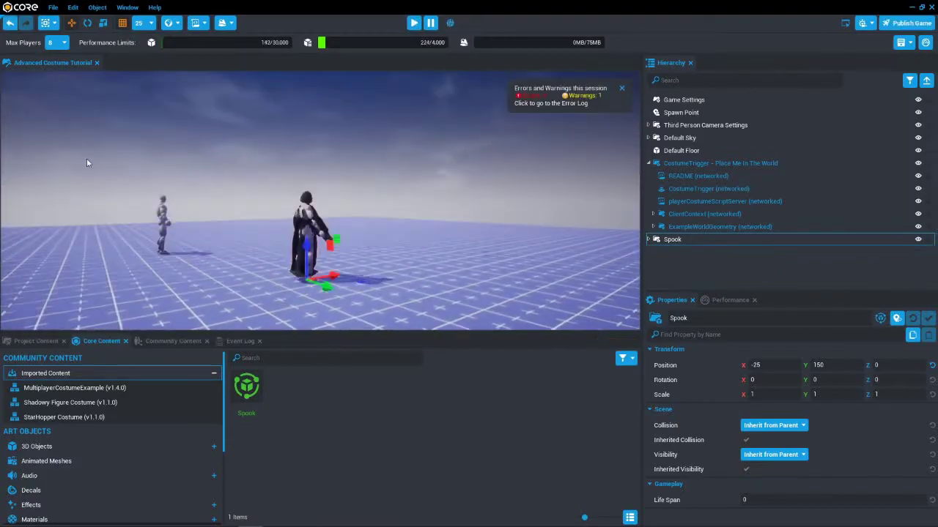
# Delete Spook from the scene and place the CostumeGEO_ClientContext template from Project Content on the floor.
pyautogui.press('Delete')
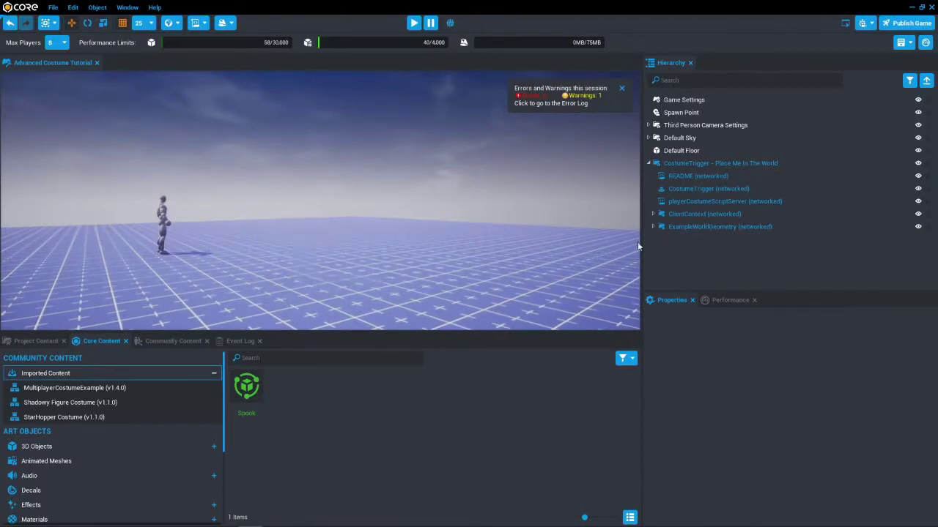
pyautogui.click(653, 215)
pyautogui.click(654, 215)
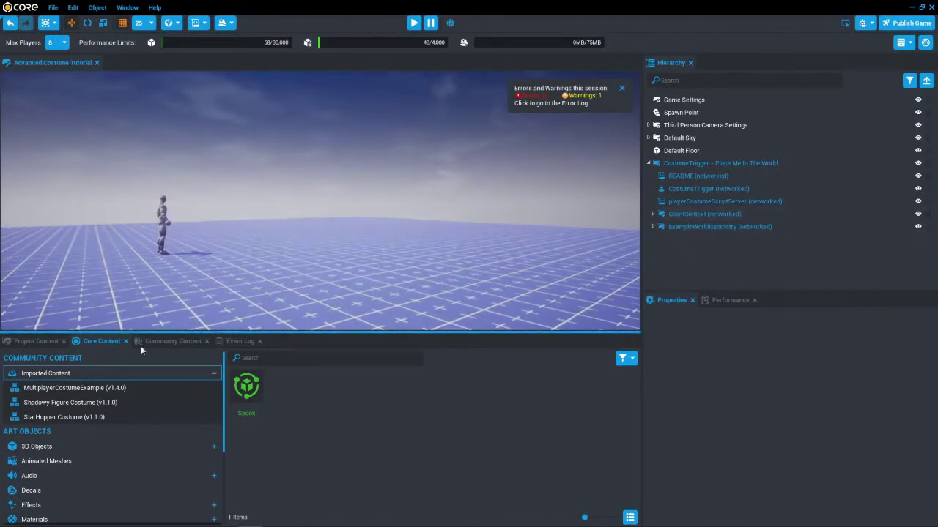
pyautogui.click(29, 342)
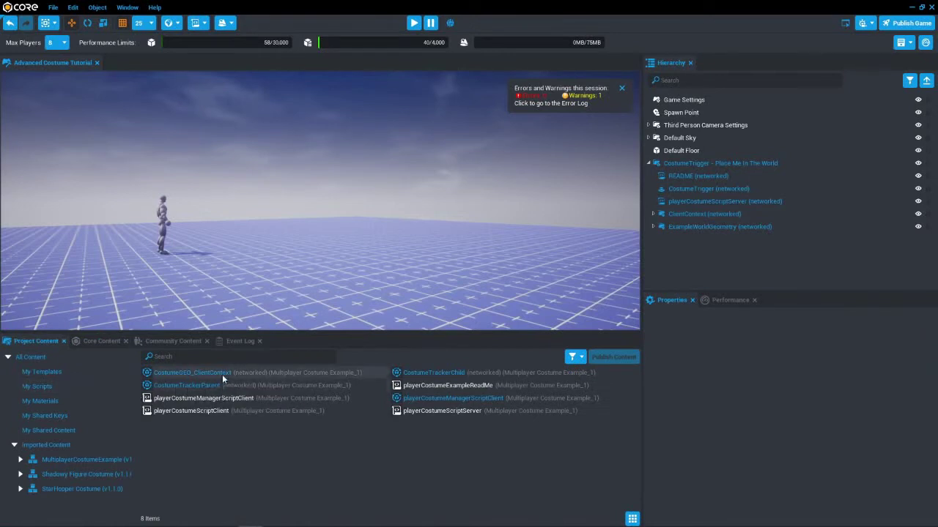
pyautogui.moveTo(222, 374); pyautogui.dragTo(319, 276)
# Turn off Enable Camera Collision for the Cube under left_hip in the CostumePieces of CostumeGEO_ClientContext.
pyautogui.click(648, 240)
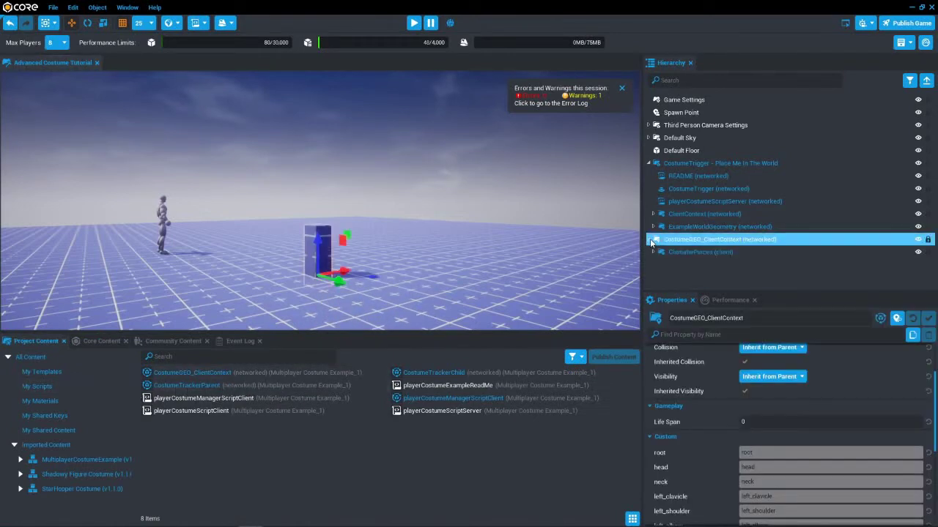
pyautogui.click(653, 251)
pyautogui.scroll(-5, 684, 257)
pyautogui.scroll(-4, 684, 257)
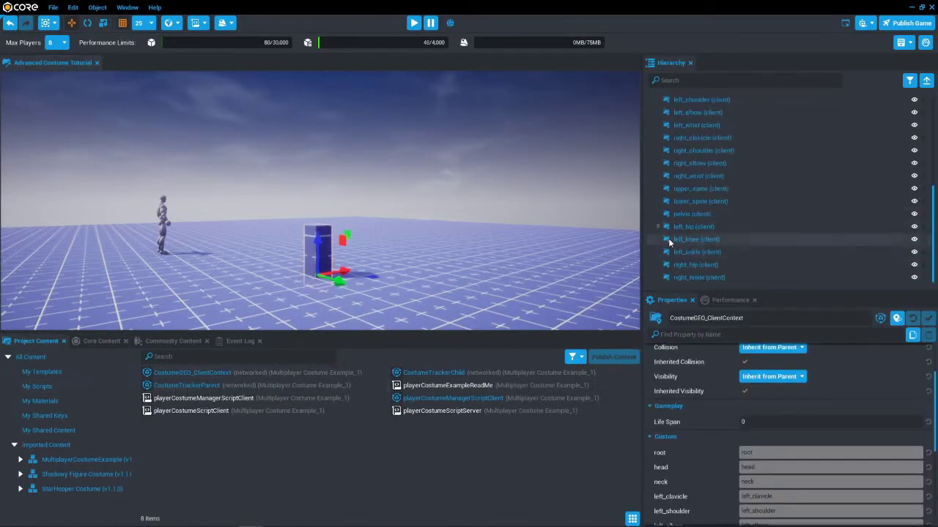
pyautogui.click(657, 227)
pyautogui.click(684, 240)
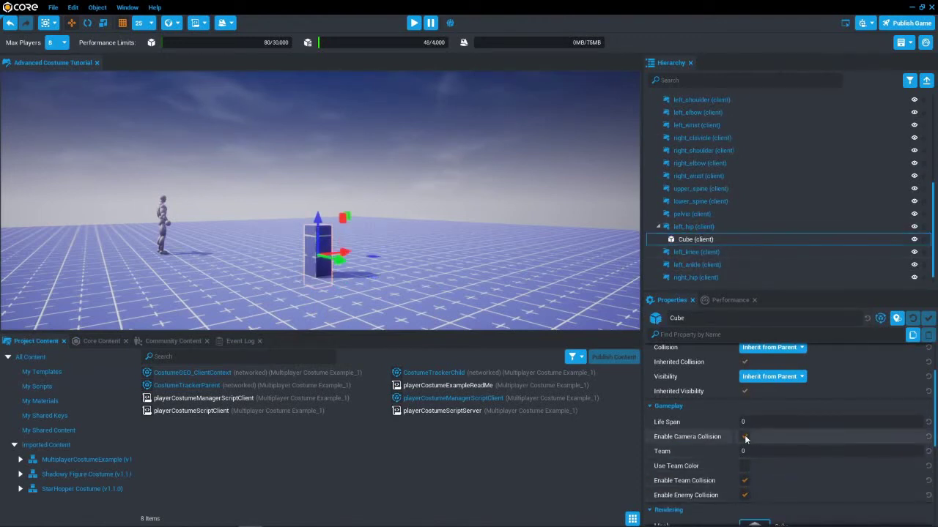
# Update the CostumeGEO_ClientContext template from its edited copy in the scene, and delete that copy.
pyautogui.scroll(4, 762, 140)
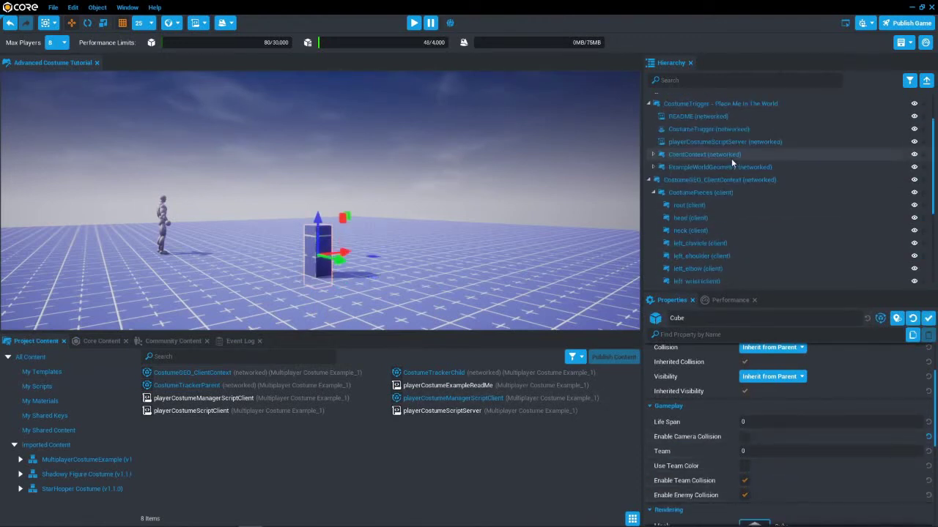
pyautogui.scroll(1, 687, 189)
pyautogui.rightClick(680, 196)
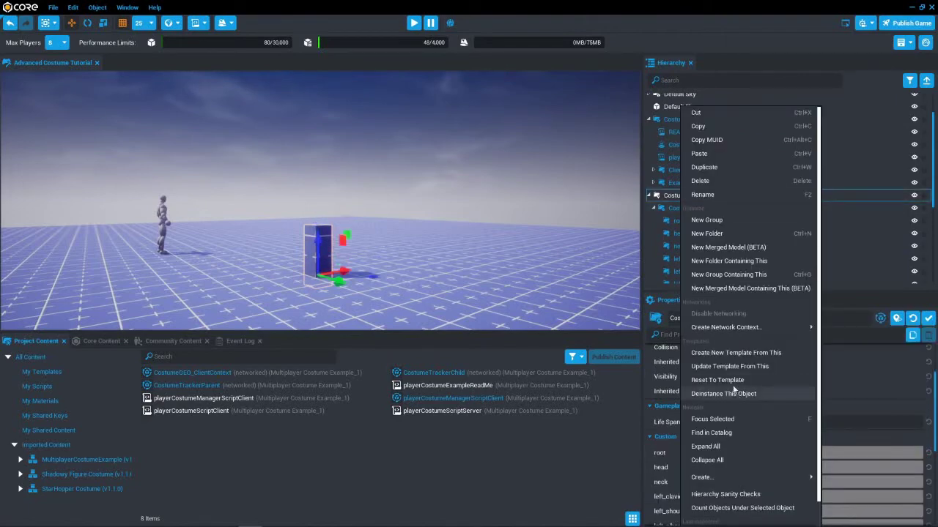
pyautogui.click(710, 370)
pyautogui.press('Delete')
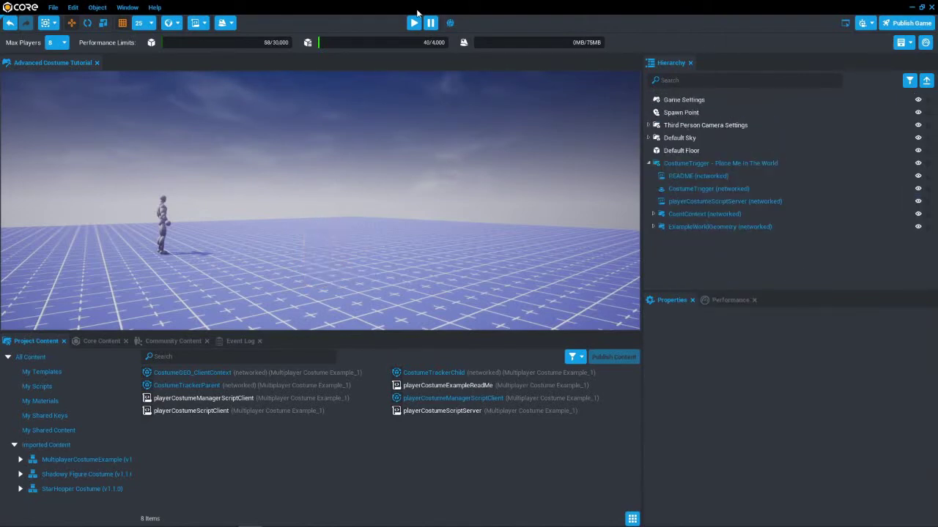
# Preview the game with the updated costume template to check the camera, and end the preview.
pyautogui.click(413, 23)
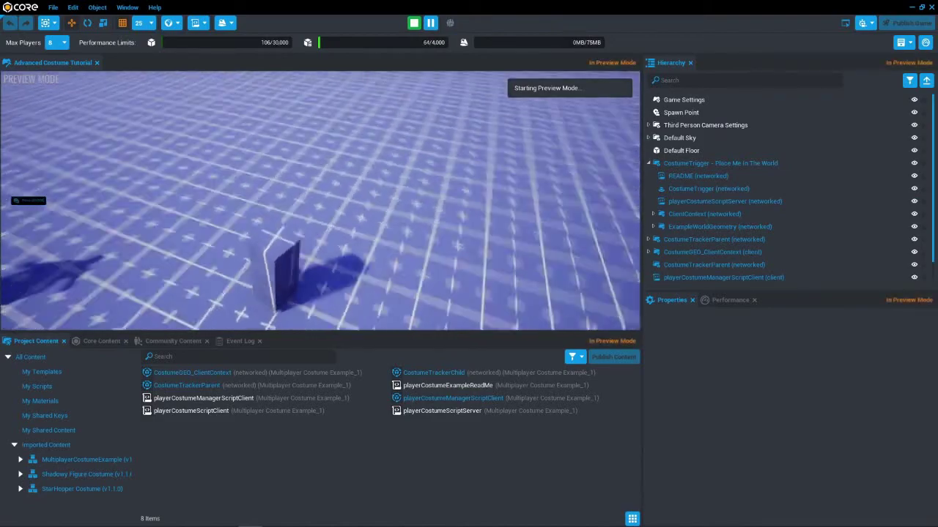
pyautogui.press('=')
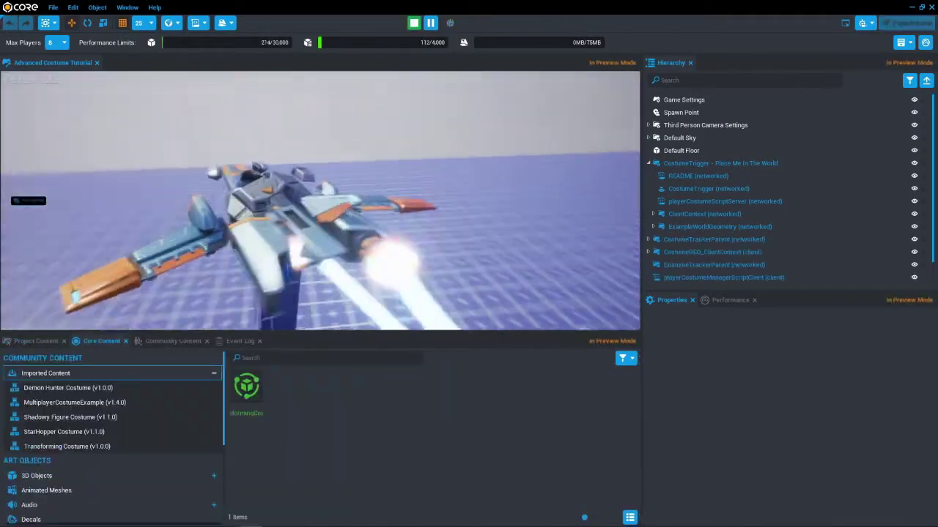